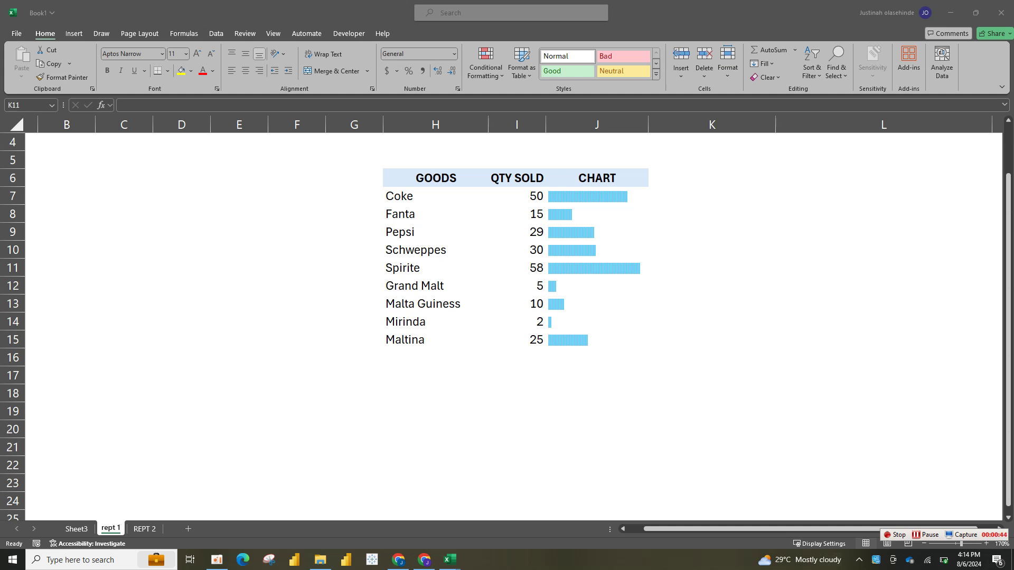
Examine the formulas behind the in-cell bars in the CHART column for the various goods
{"action": "left_click", "coordinate": [712, 268]}
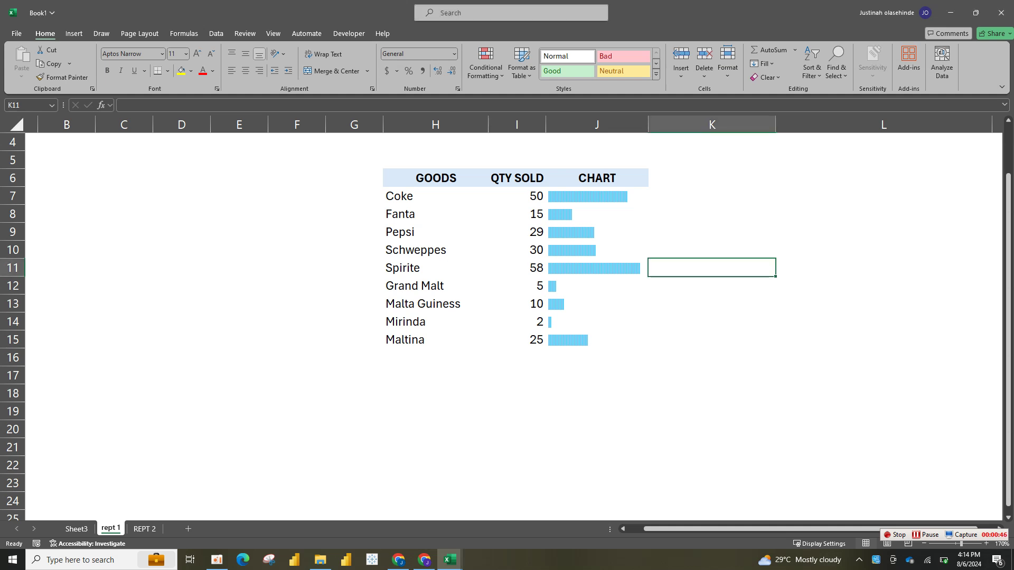
{"action": "left_click", "coordinate": [596, 196]}
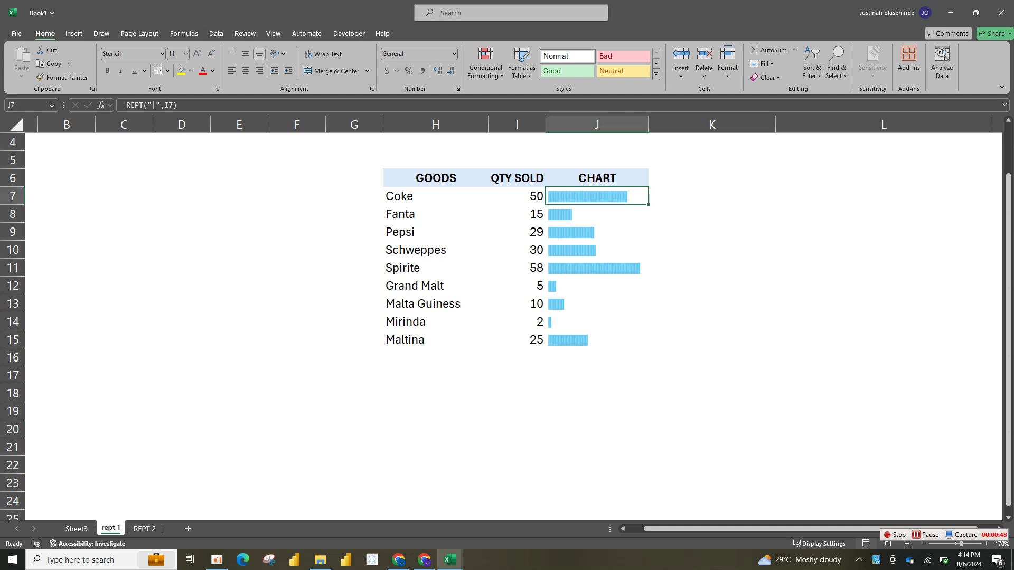
{"action": "left_click", "coordinate": [597, 214]}
{"action": "left_click", "coordinate": [597, 268]}
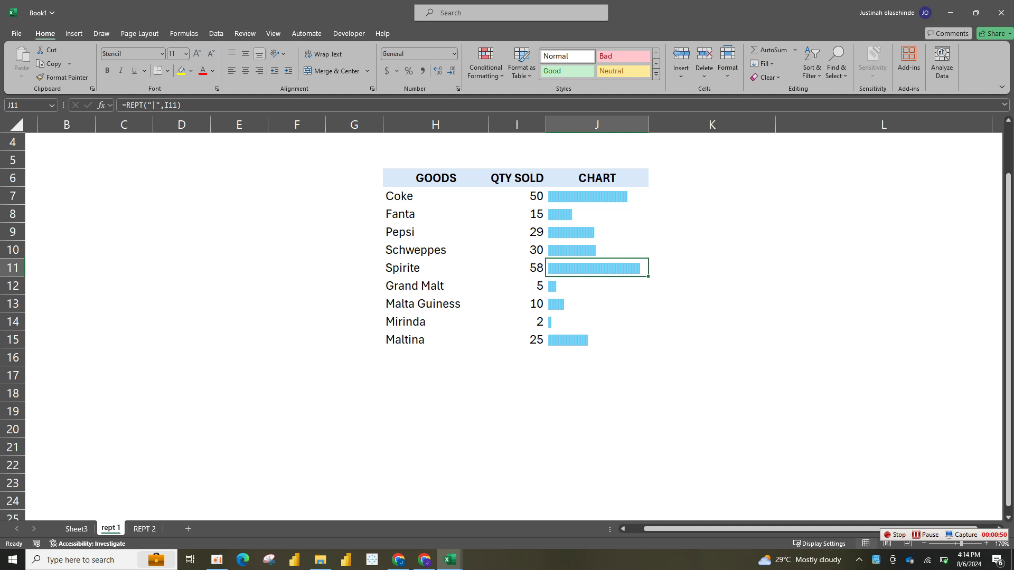
{"action": "left_click", "coordinate": [597, 196]}
{"action": "left_click", "coordinate": [597, 214]}
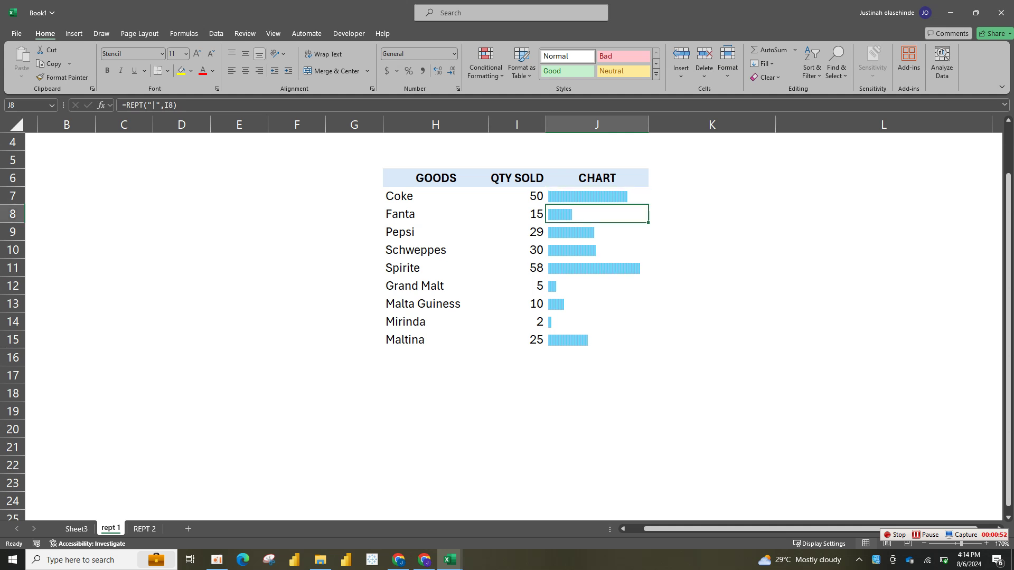
{"action": "left_click", "coordinate": [597, 232]}
{"action": "left_click", "coordinate": [597, 250]}
{"action": "left_click", "coordinate": [597, 268]}
{"action": "left_click", "coordinate": [597, 196]}
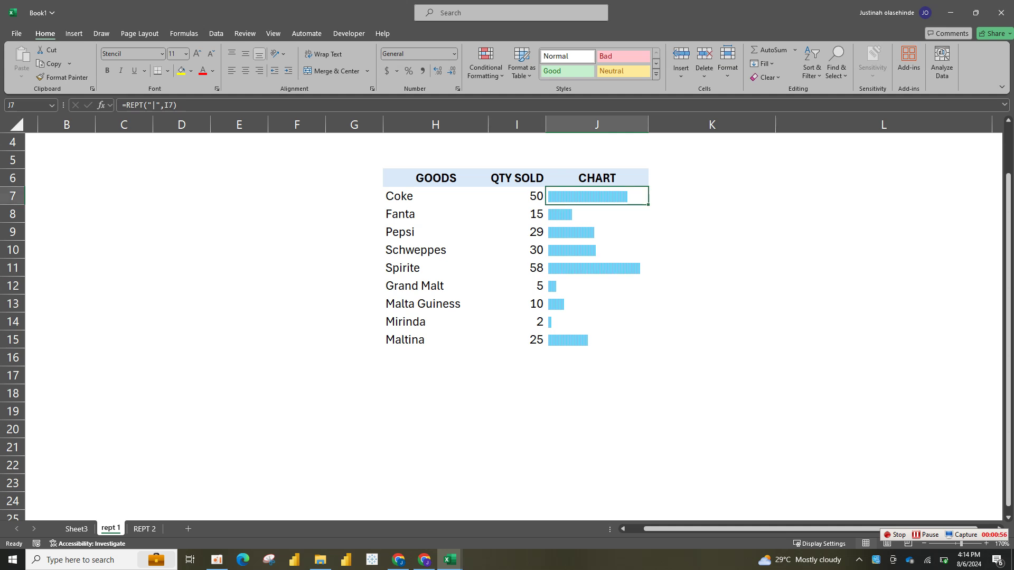
{"action": "left_click", "coordinate": [517, 232]}
{"action": "left_click", "coordinate": [597, 232]}
{"action": "left_click", "coordinate": [597, 268]}
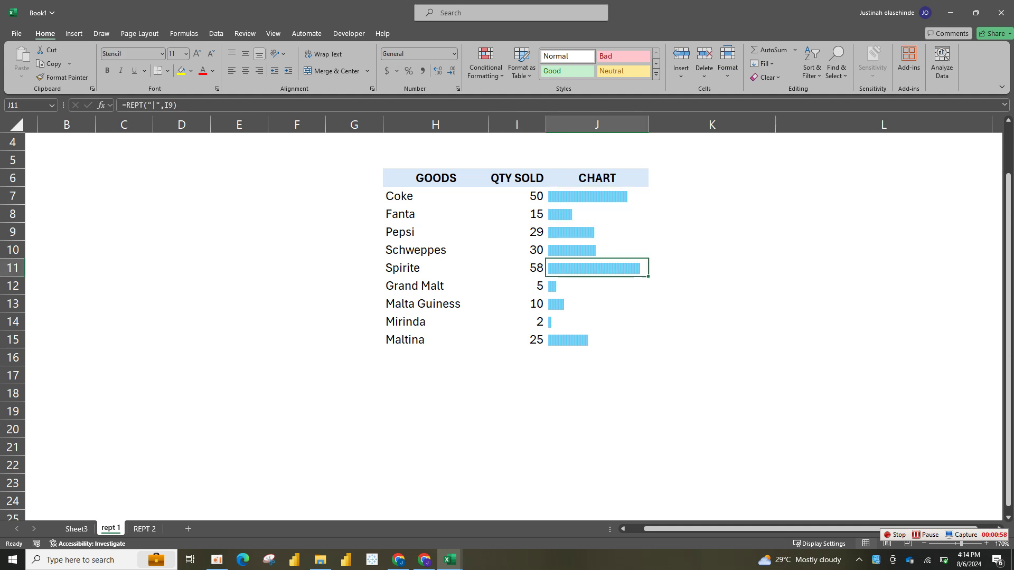
{"action": "left_click", "coordinate": [597, 322]}
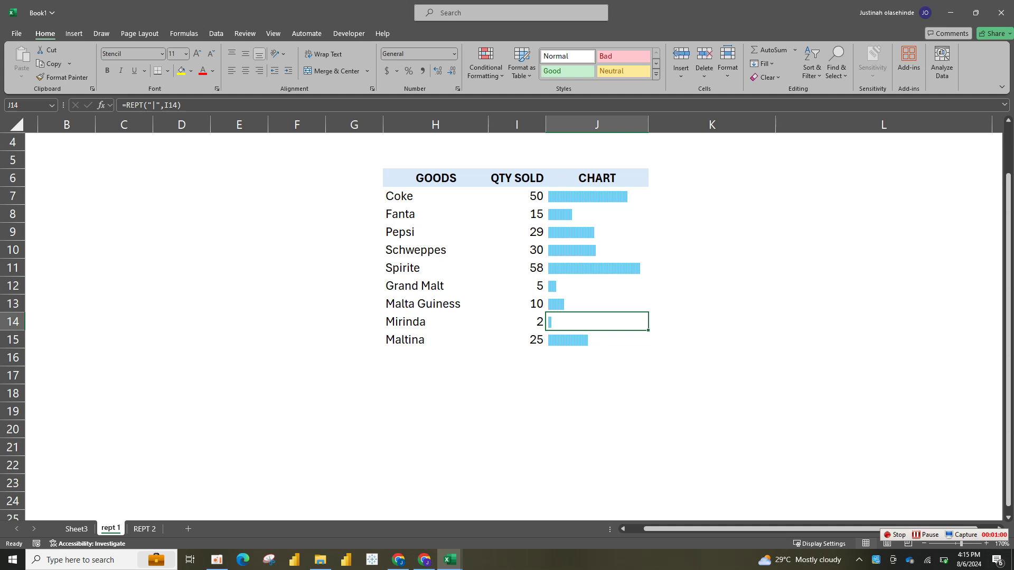
{"action": "left_click", "coordinate": [597, 214]}
{"action": "left_click", "coordinate": [597, 196]}
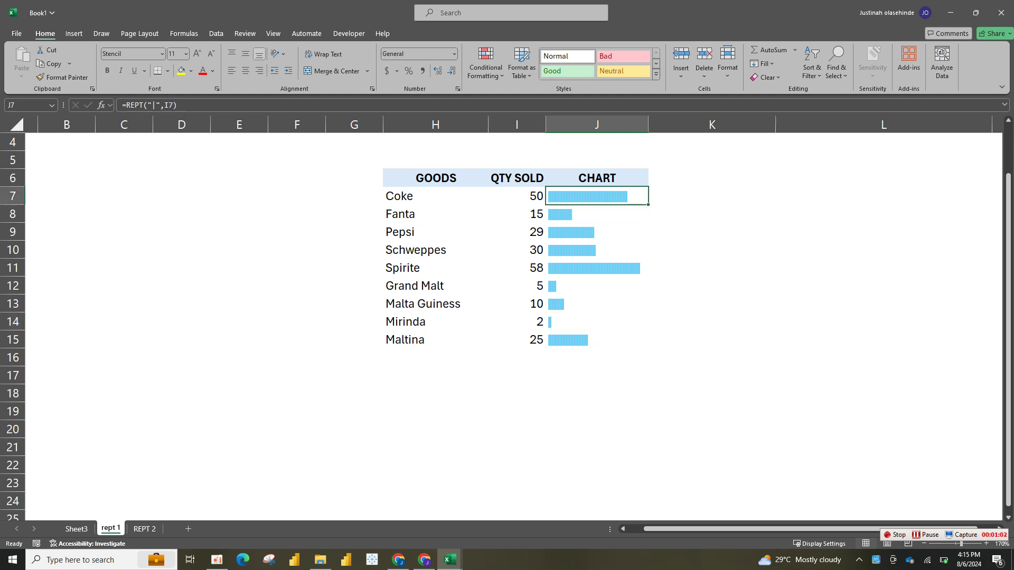
{"action": "left_click", "coordinate": [712, 214]}
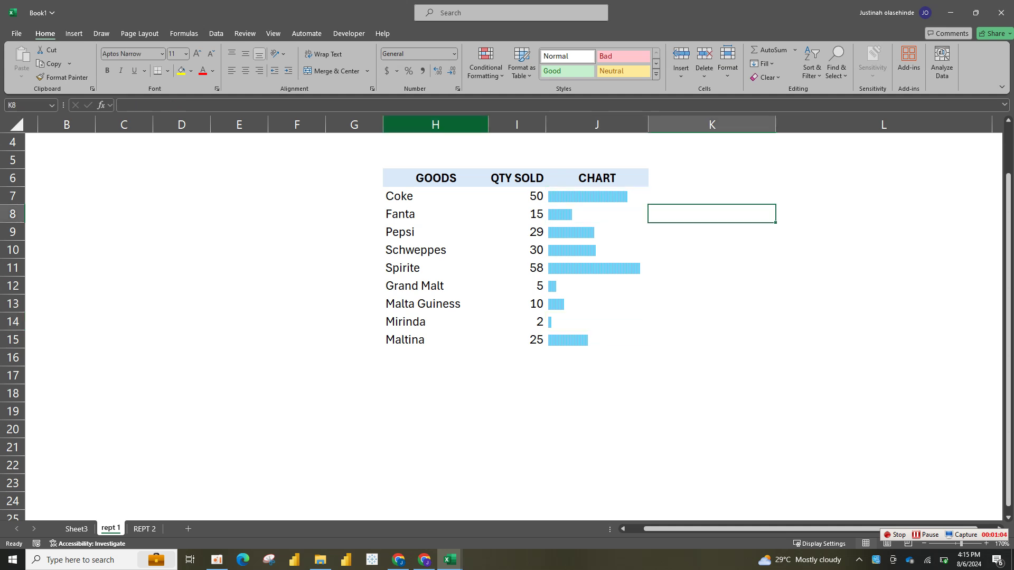
{"action": "left_click", "coordinate": [74, 34]}
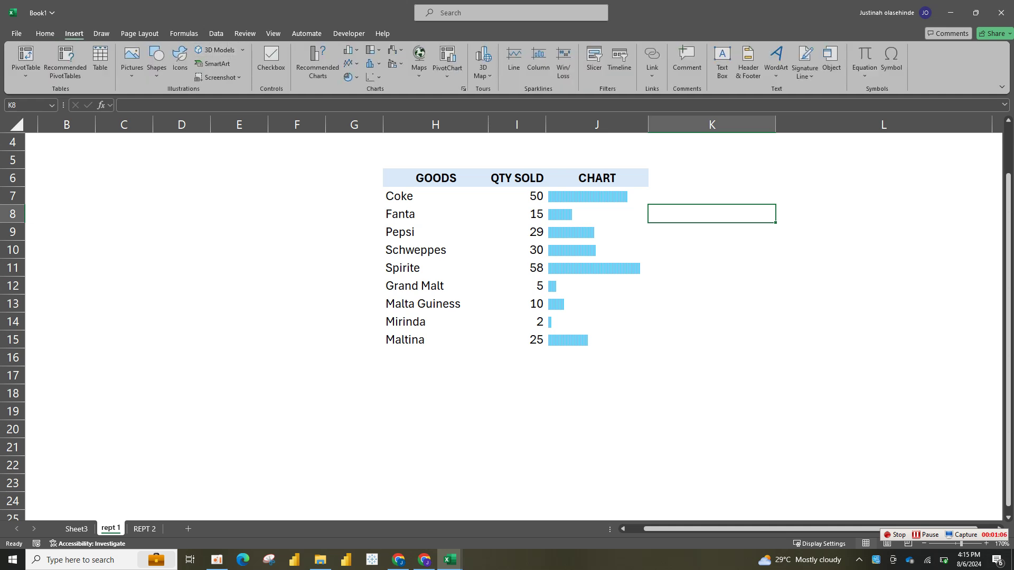
{"action": "left_click", "coordinate": [352, 49]}
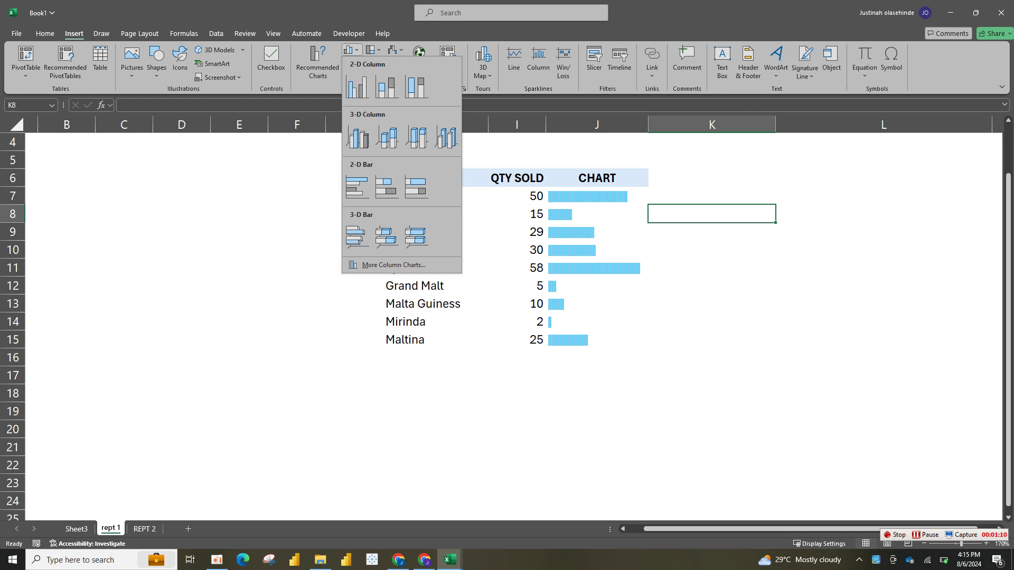
{"action": "left_click", "coordinate": [157, 58]}
{"action": "left_click", "coordinate": [156, 58]}
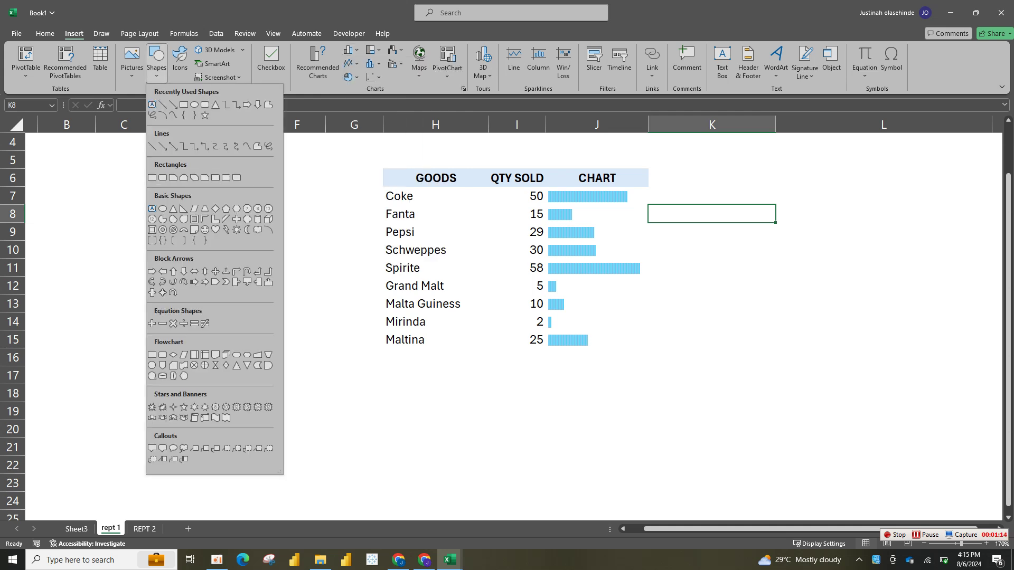
{"action": "key", "text": "Escape"}
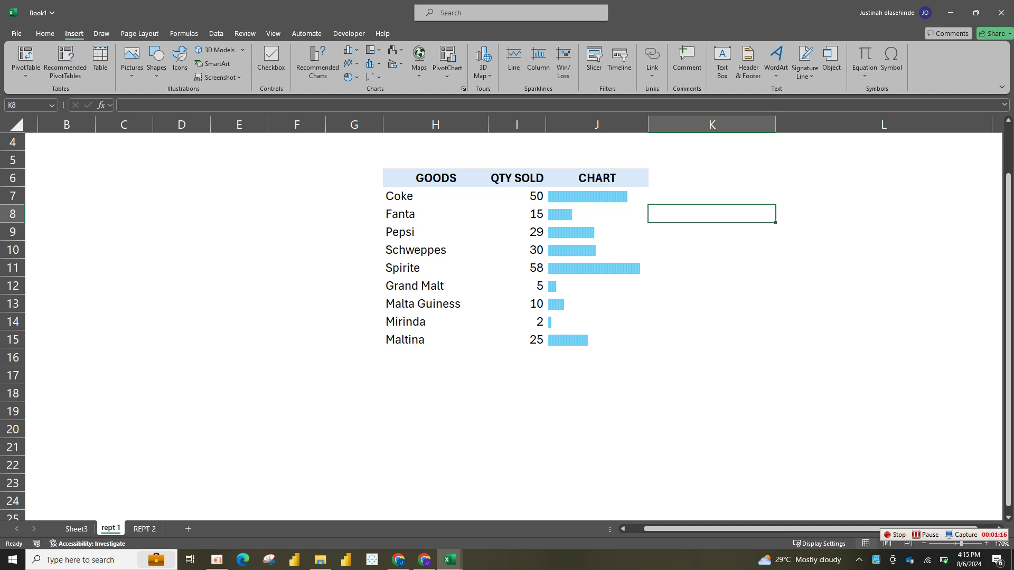
Delete the existing bar formulas below the CHART header, clearing cells J7:J17
{"action": "left_click_drag", "start_coordinate": [597, 196], "coordinate": [597, 377]}
{"action": "key", "text": "Delete"}
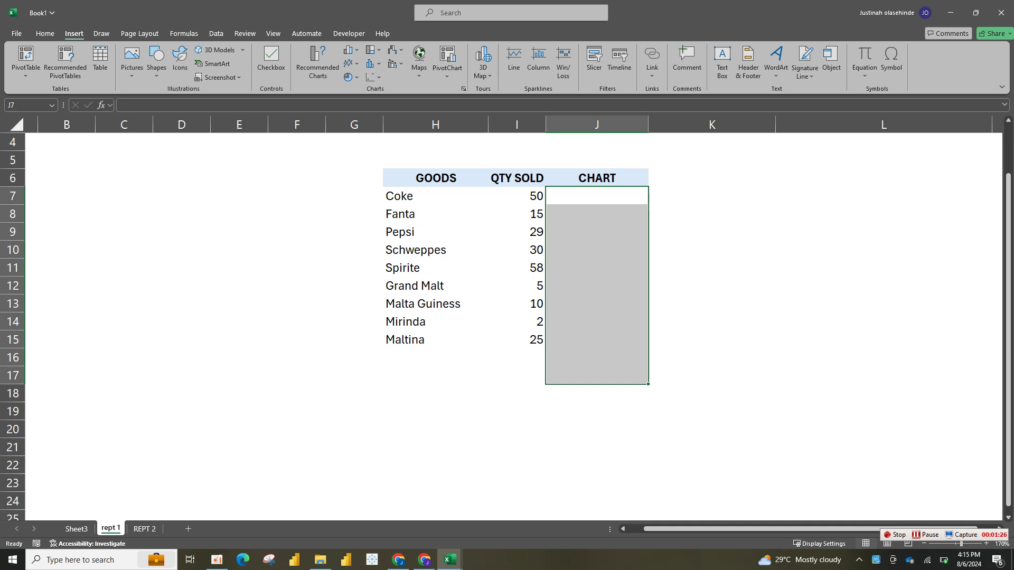
{"action": "left_click", "coordinate": [597, 195]}
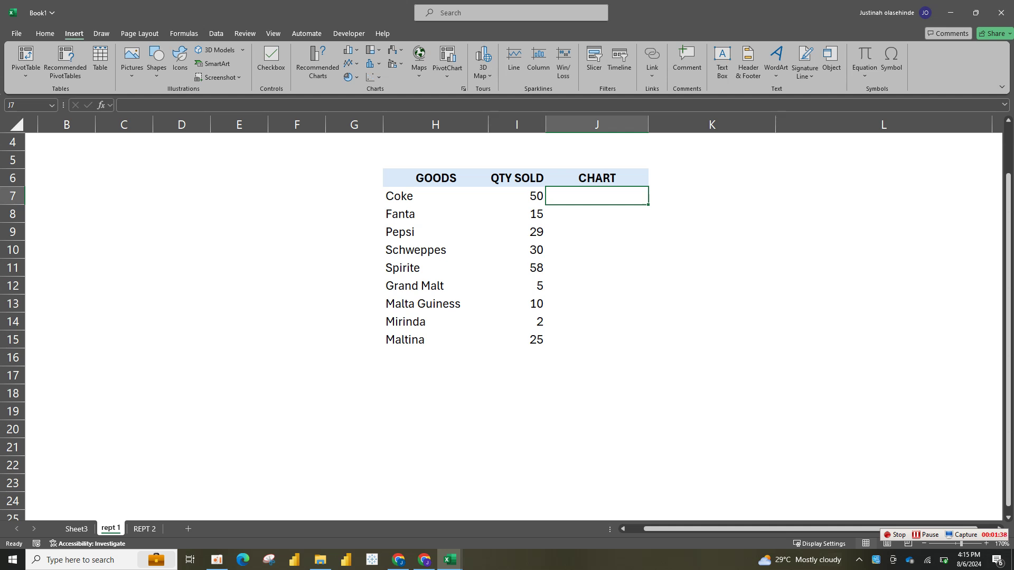
{"action": "type", "text": "="}
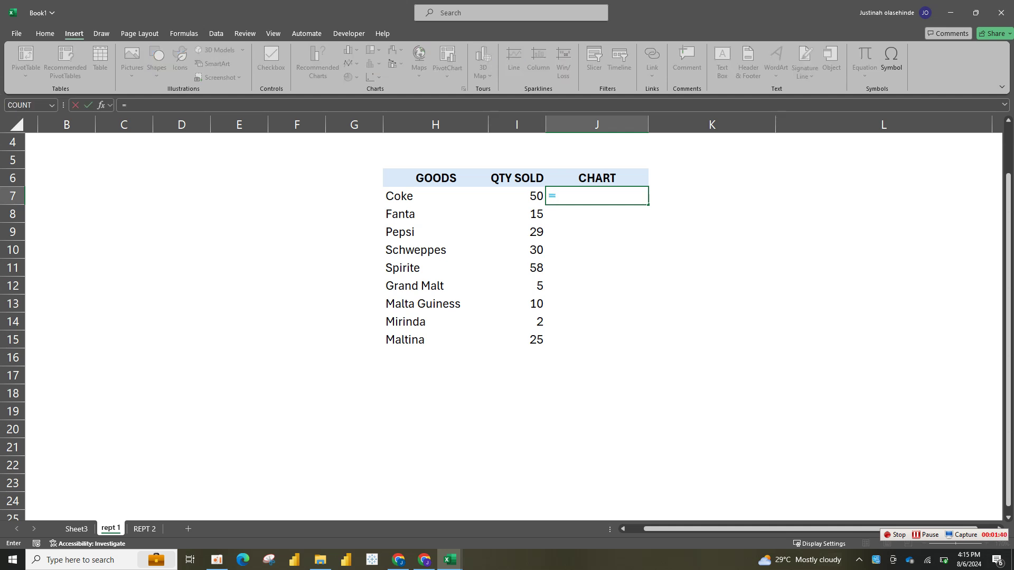
{"action": "type", "text": "RE"}
{"action": "key", "text": "BackSpace"}
{"action": "key", "text": "BackSpace"}
{"action": "key", "text": "BackSpace"}
Reset the CHART cells J7:J15 to plain formatting using Format Painter, sampling K7 first and finally I7
{"action": "left_click", "coordinate": [712, 196]}
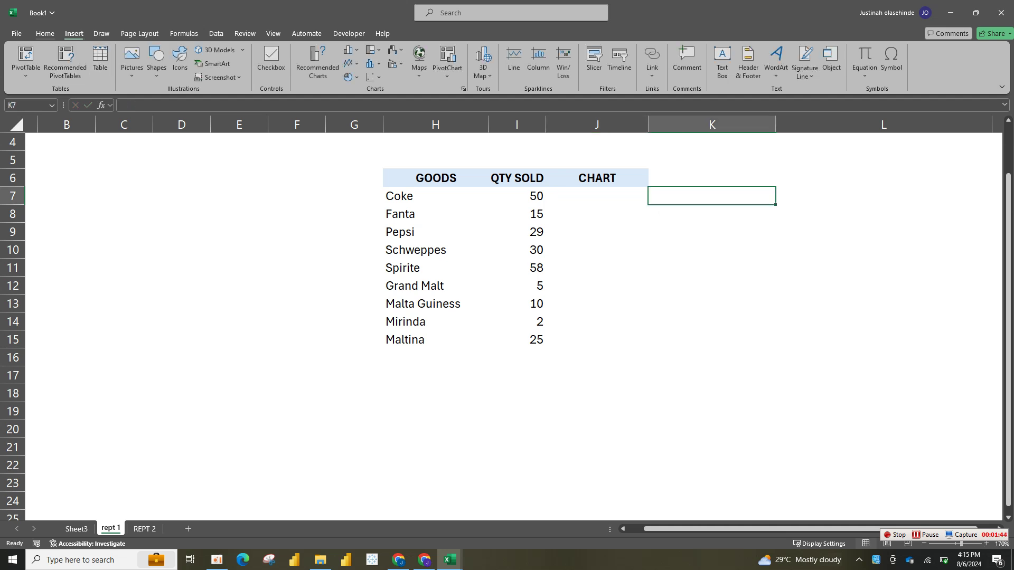
{"action": "left_click", "coordinate": [45, 34]}
{"action": "left_click", "coordinate": [62, 77]}
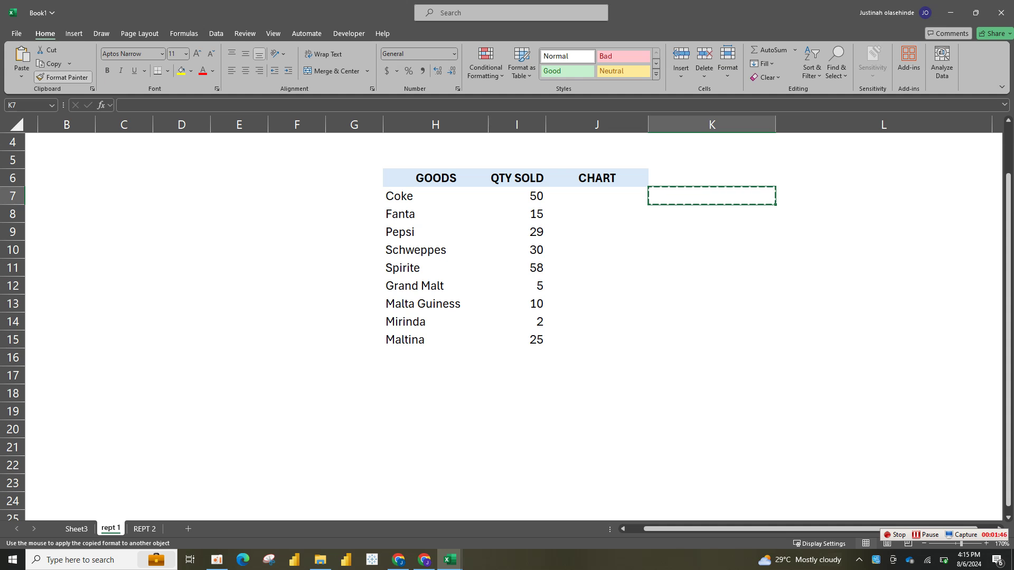
{"action": "left_click_drag", "start_coordinate": [596, 196], "coordinate": [597, 393]}
{"action": "left_click", "coordinate": [516, 196]}
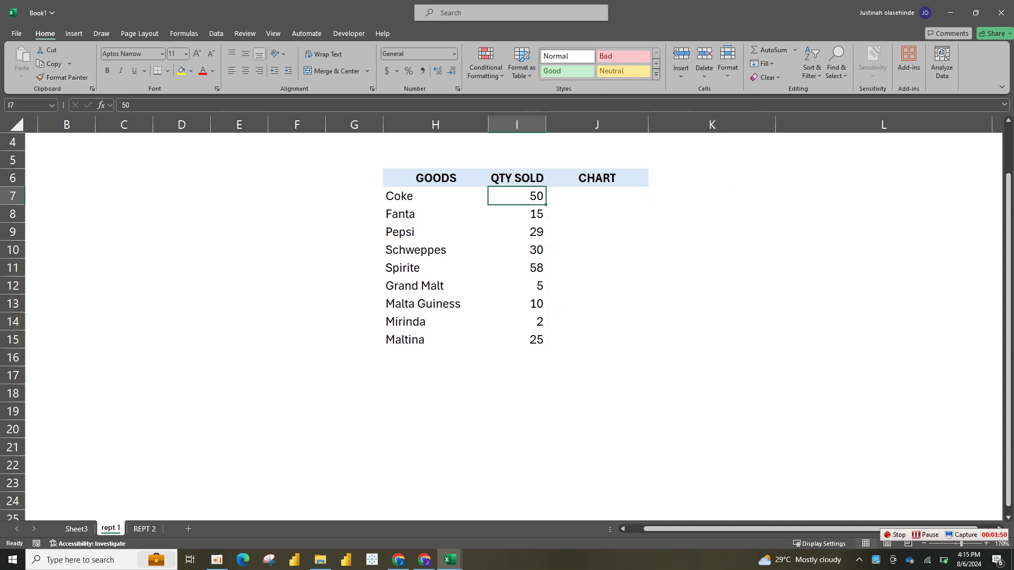
{"action": "left_click", "coordinate": [62, 77]}
{"action": "left_click_drag", "start_coordinate": [597, 196], "coordinate": [597, 340]}
Enter the formula =REPT("|",I7) in J7 to repeat the bar character by Coke's quantity sold
{"action": "left_click", "coordinate": [597, 196]}
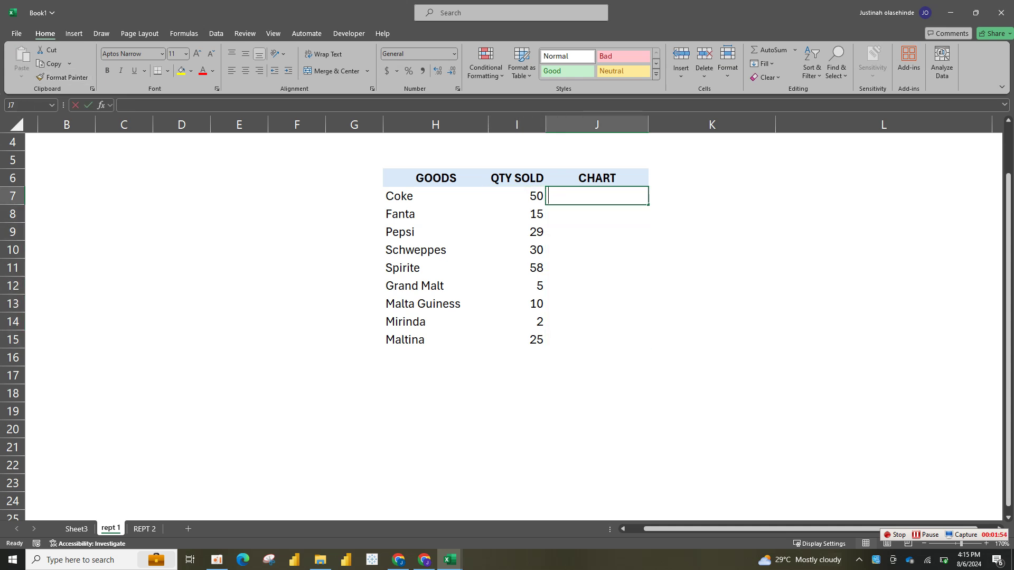
{"action": "type", "text": "=REP"}
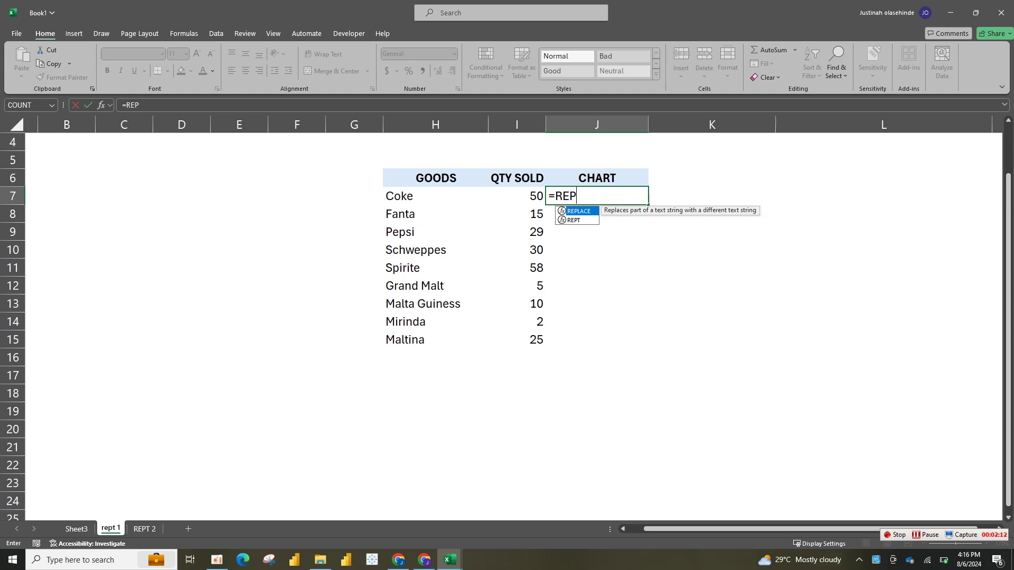
{"action": "type", "text": "T("}
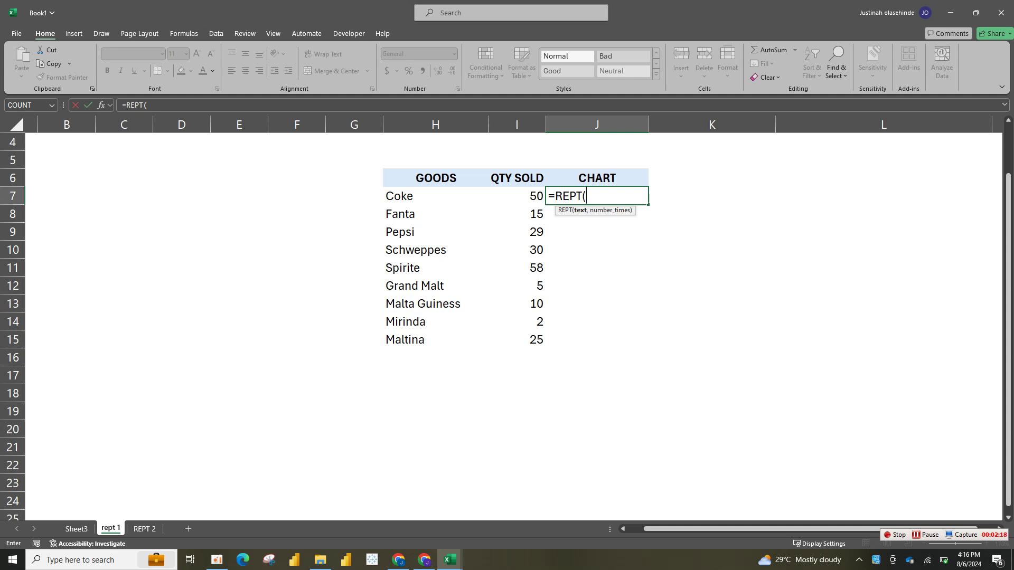
{"action": "type", "text": "\"|\","}
{"action": "key", "text": "Left"}
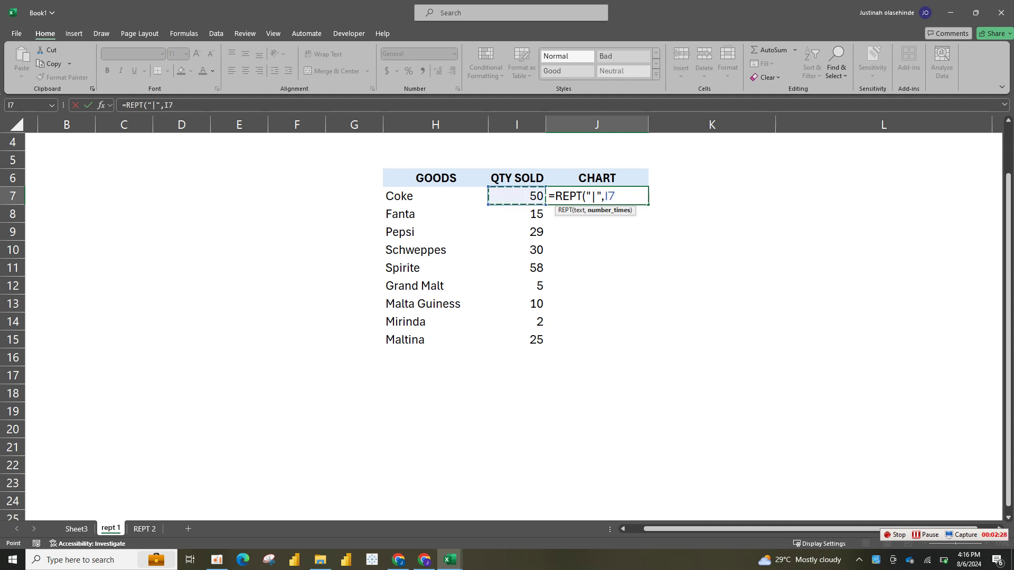
{"action": "type", "text": ")"}
{"action": "key", "text": "Return"}
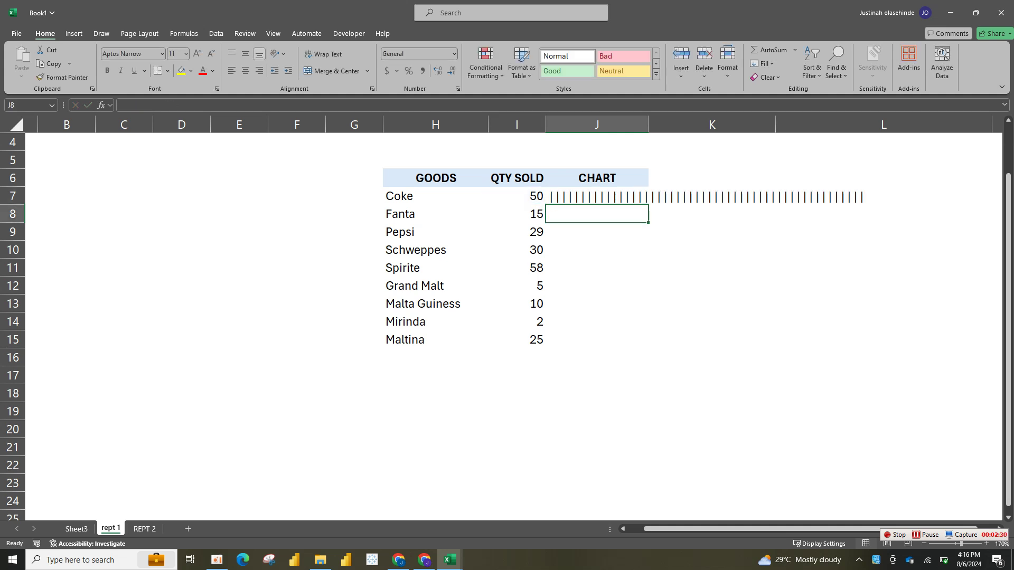
Set the font of the REPT result in J7 to Stencil
{"action": "key", "text": "Up"}
{"action": "mouse_move", "coordinate": [648, 205]}
{"action": "left_mouse_down"}
{"action": "mouse_move", "coordinate": [649, 322]}
{"action": "mouse_move", "coordinate": [648, 205]}
{"action": "left_mouse_up"}
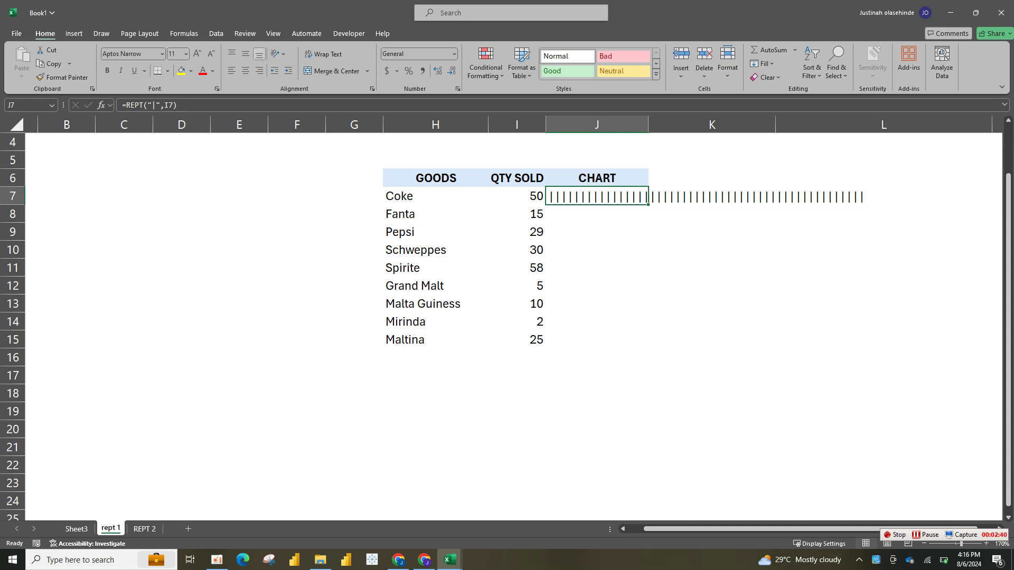
{"action": "left_click", "coordinate": [162, 54]}
{"action": "type", "text": "Stencil"}
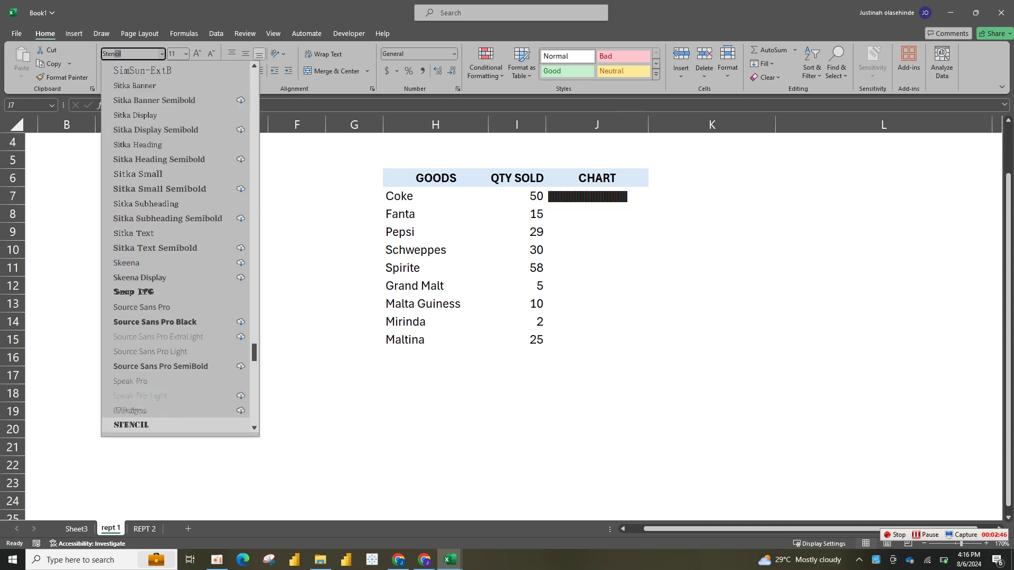
{"action": "key", "text": "Return"}
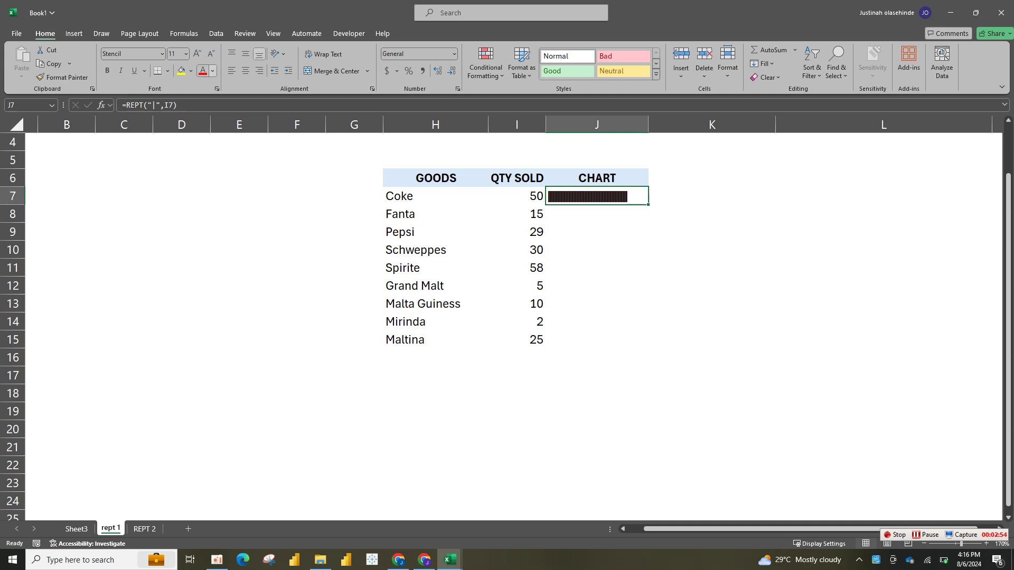
Colour the bar in J7 light green and fill its formula and formatting down through J15
{"action": "left_click", "coordinate": [212, 71]}
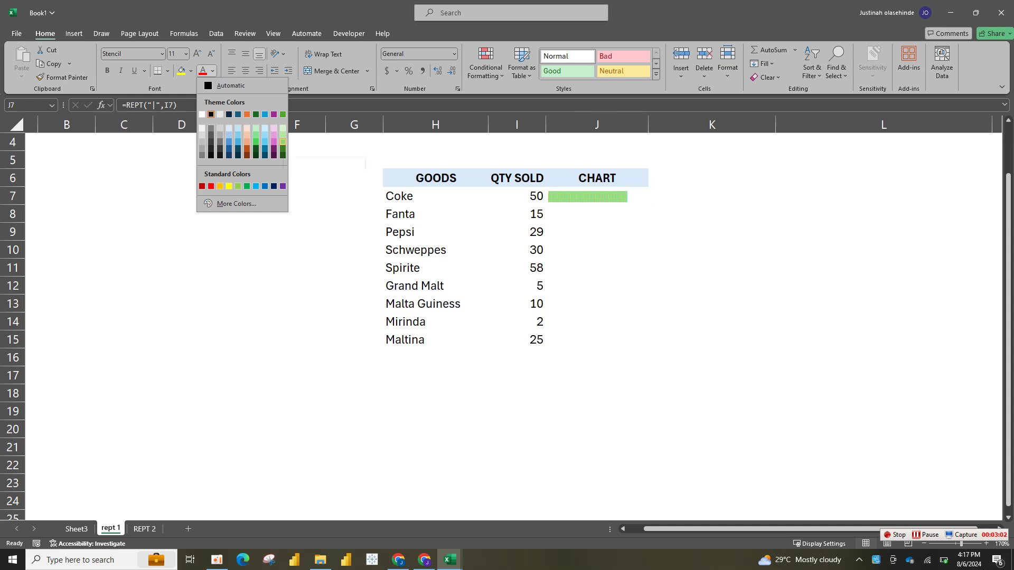
{"action": "left_click", "coordinate": [282, 141]}
{"action": "left_click_drag", "start_coordinate": [648, 205], "coordinate": [649, 347]}
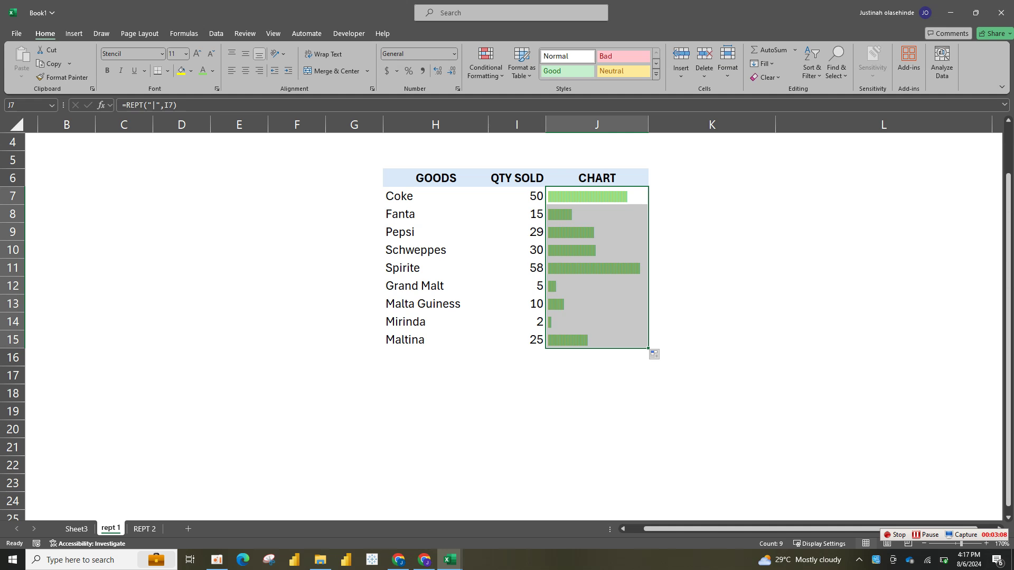
{"action": "left_click", "coordinate": [712, 286]}
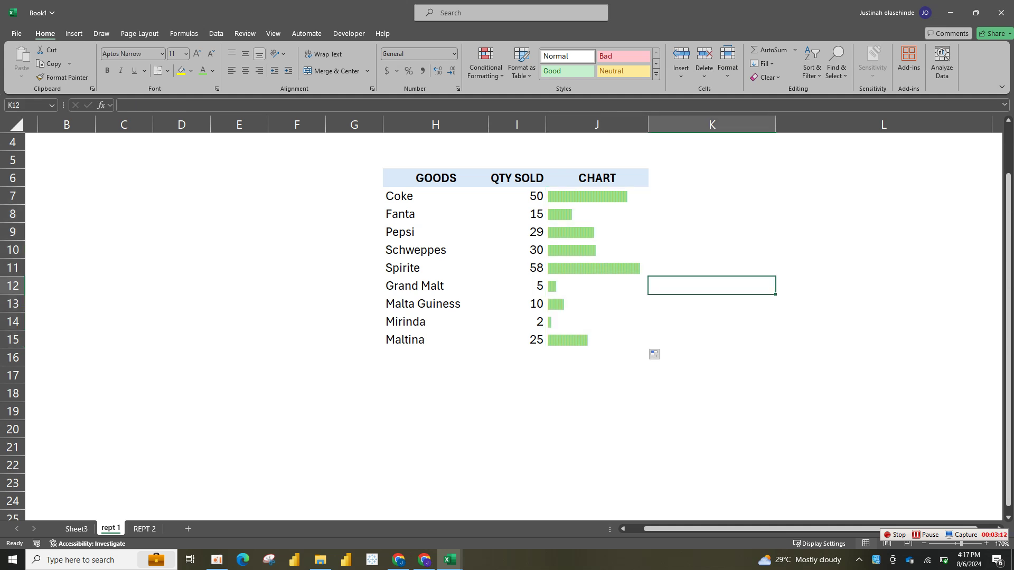
Change the quantities sold to 60 for Coke, 10 for Fanta and 20 for Spirite to test the bars
{"action": "left_click", "coordinate": [517, 196]}
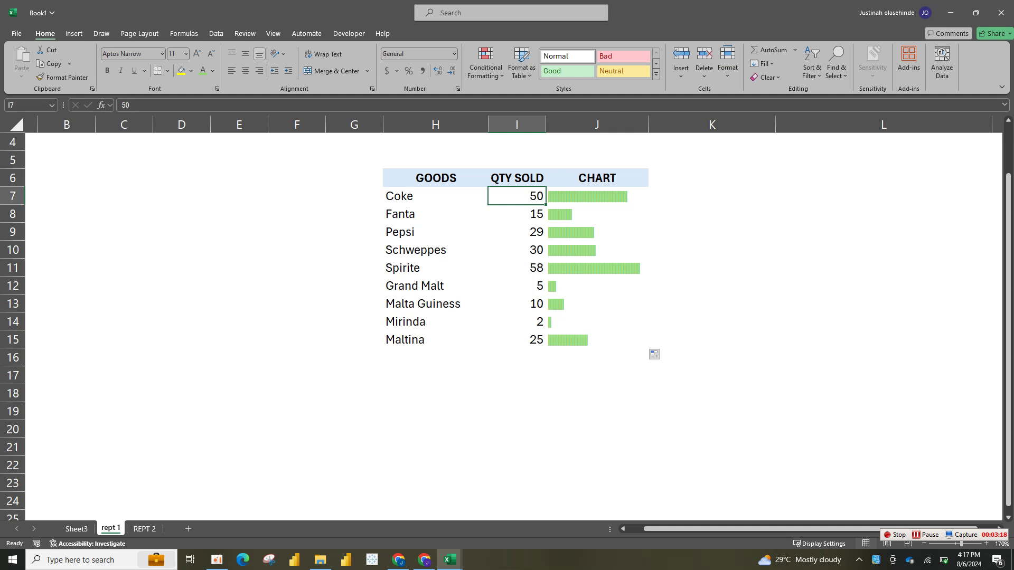
{"action": "type", "text": "60"}
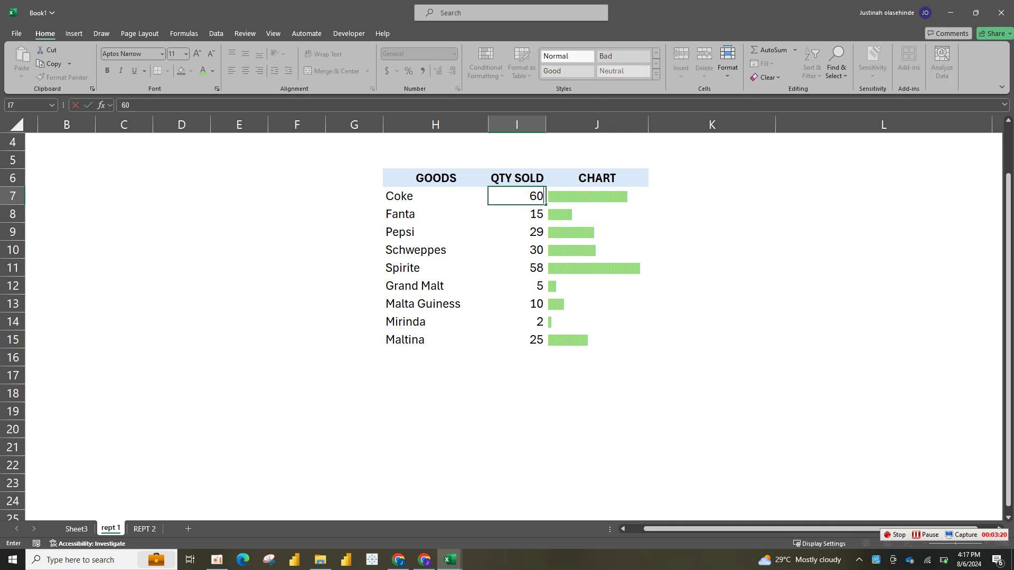
{"action": "key", "text": "Return"}
{"action": "type", "text": "10"}
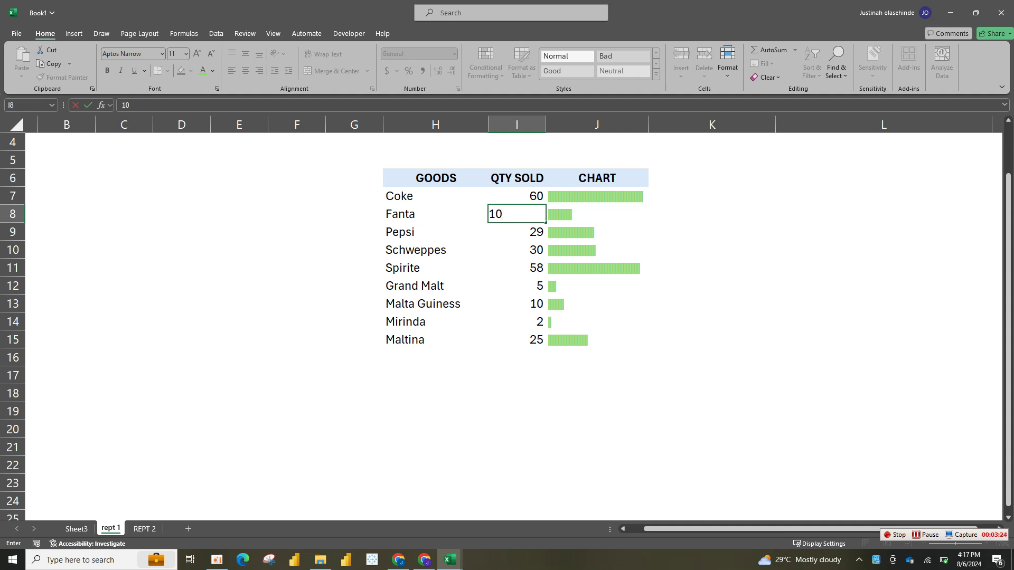
{"action": "left_click", "coordinate": [516, 268]}
{"action": "type", "text": "20"}
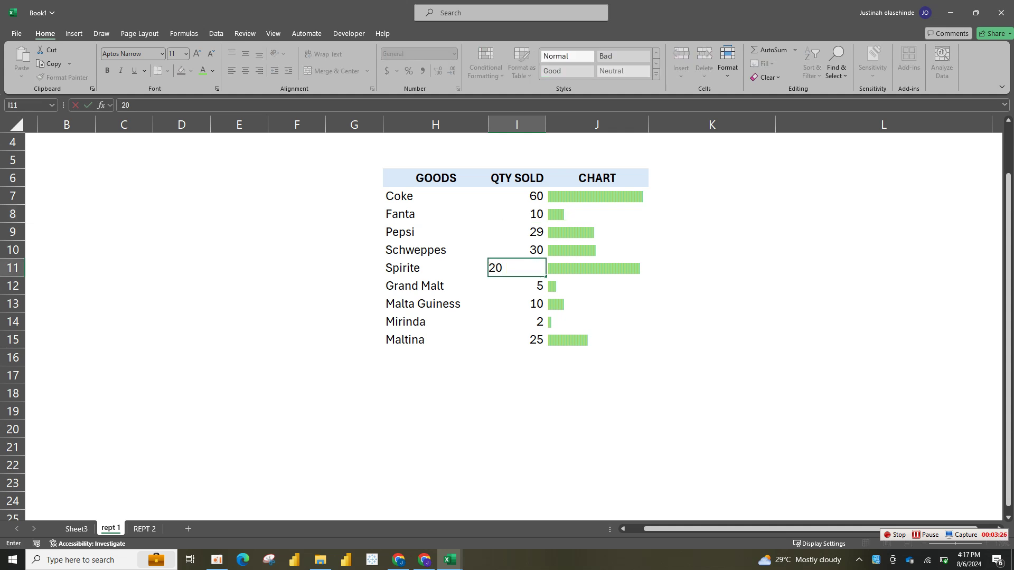
{"action": "left_click", "coordinate": [517, 304]}
{"action": "left_click", "coordinate": [516, 232]}
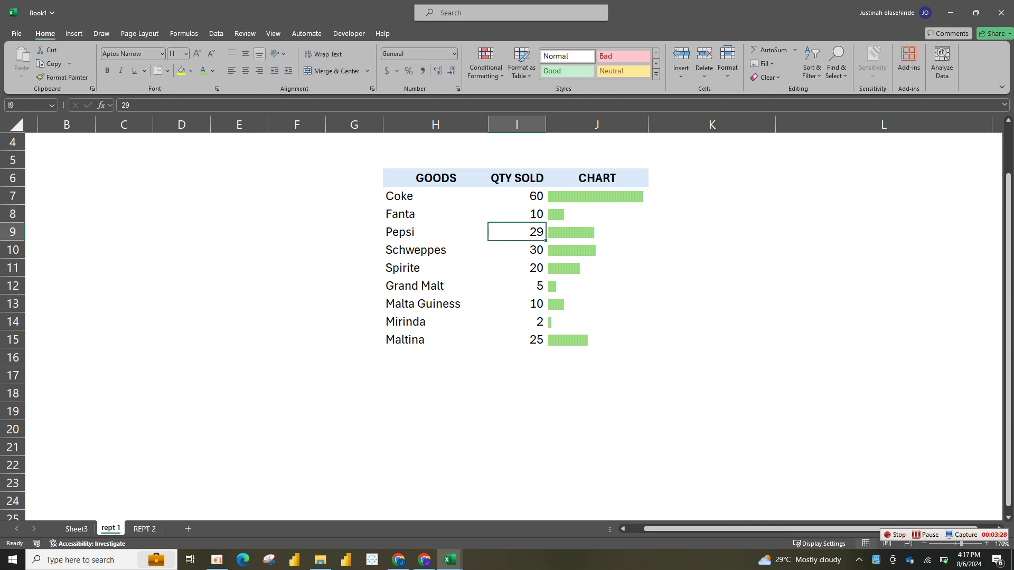
Set the quantities sold to 40 for Pepsi and 30 for Mirinda
{"action": "type", "text": "29"}
{"action": "key", "text": "BackSpace"}
{"action": "type", "text": "0"}
{"action": "left_click", "coordinate": [516, 285]}
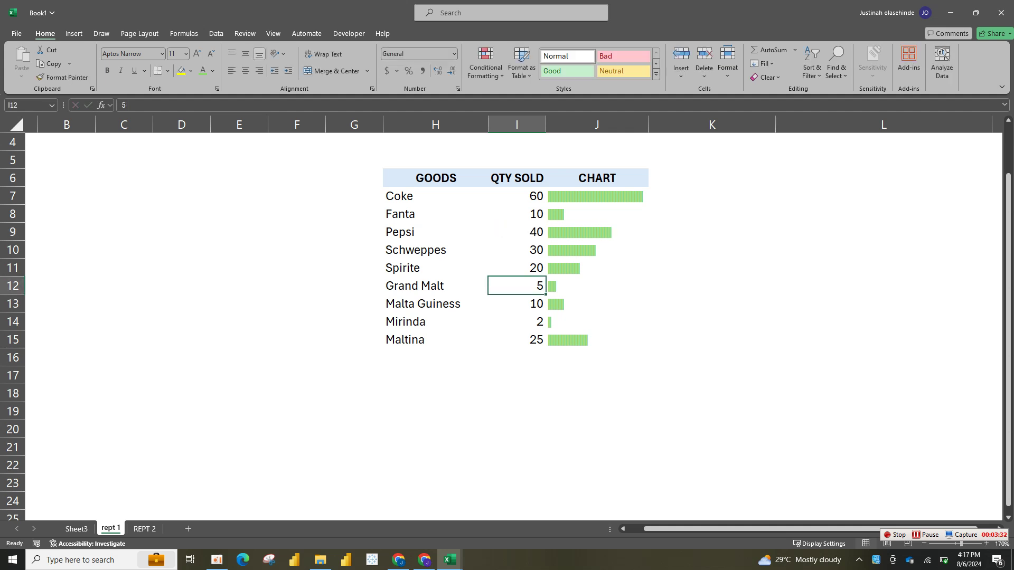
{"action": "left_click", "coordinate": [517, 322]}
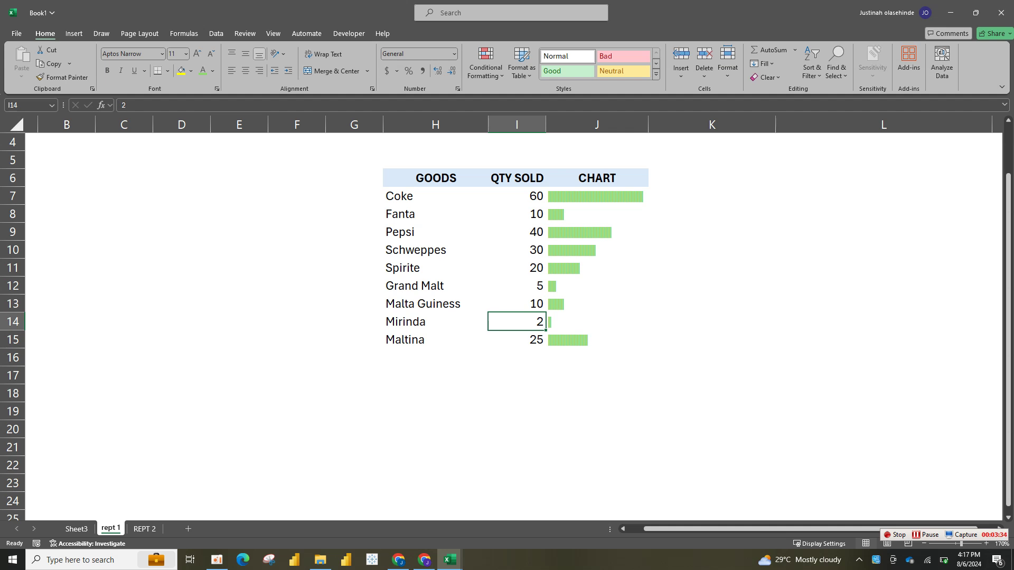
{"action": "type", "text": "30"}
{"action": "key", "text": "Return"}
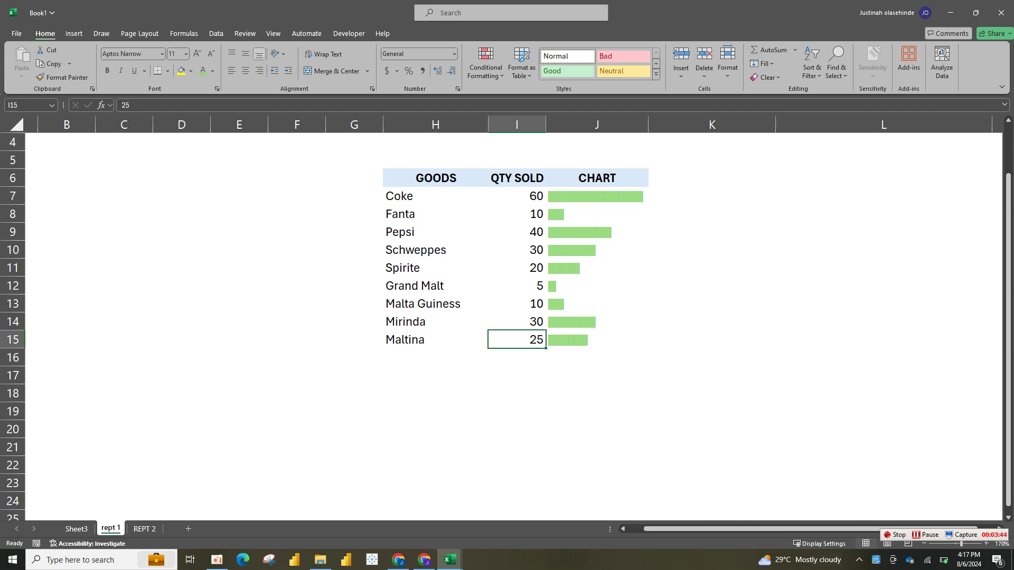
On the REPT 2 sheet, clear the checkboxes and status bars beside the project IDs and apply the MCT103 cell's format there
{"action": "left_click", "coordinate": [145, 529]}
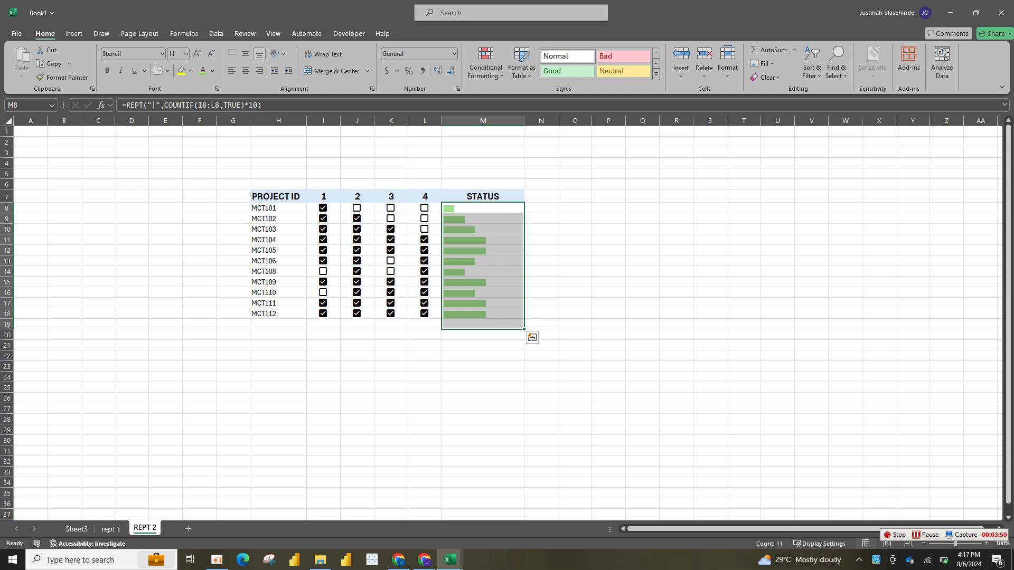
{"action": "left_click", "coordinate": [279, 430]}
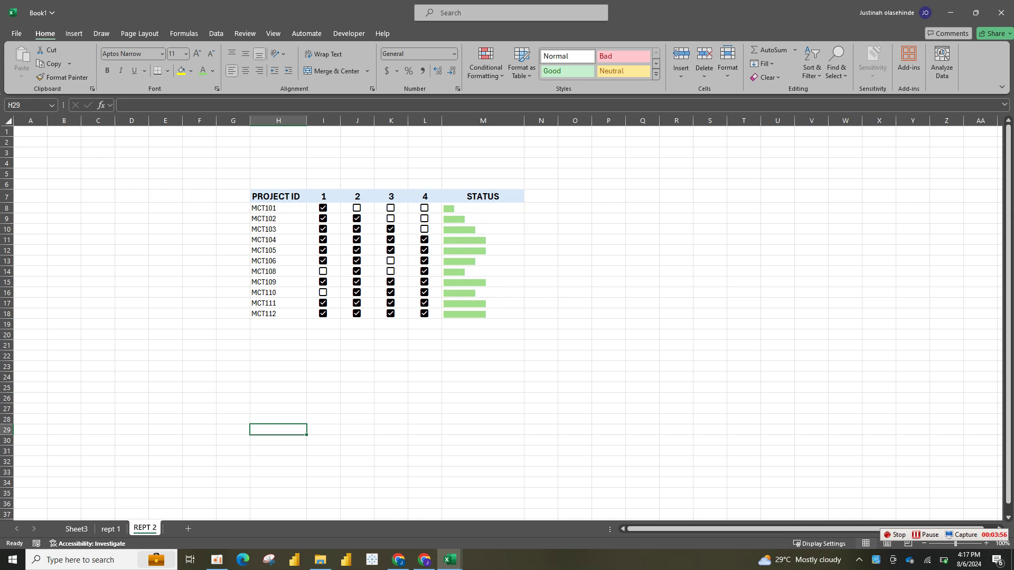
{"action": "left_click_drag", "start_coordinate": [324, 208], "coordinate": [482, 325]}
{"action": "key", "text": "Delete"}
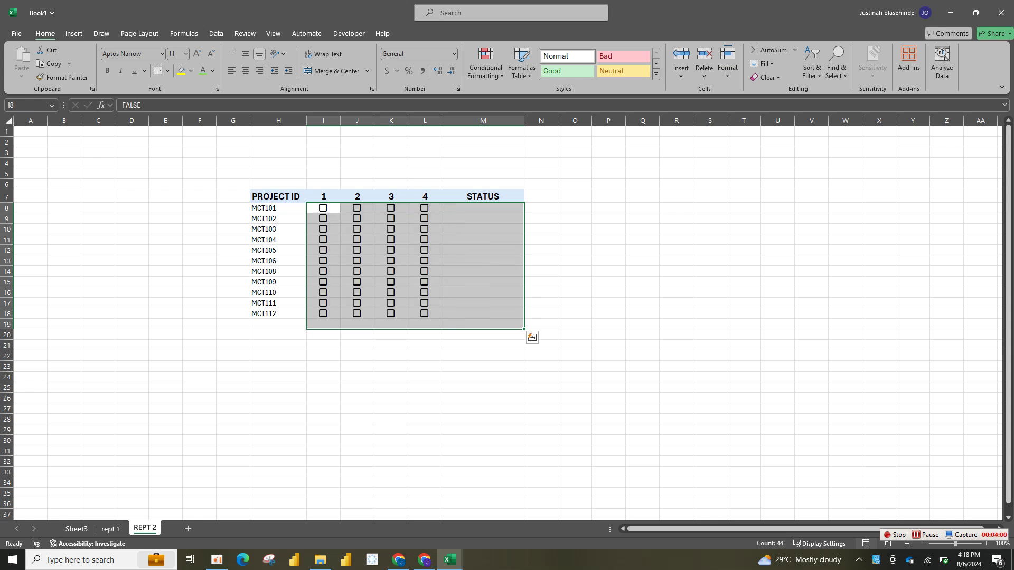
{"action": "key", "text": "Delete"}
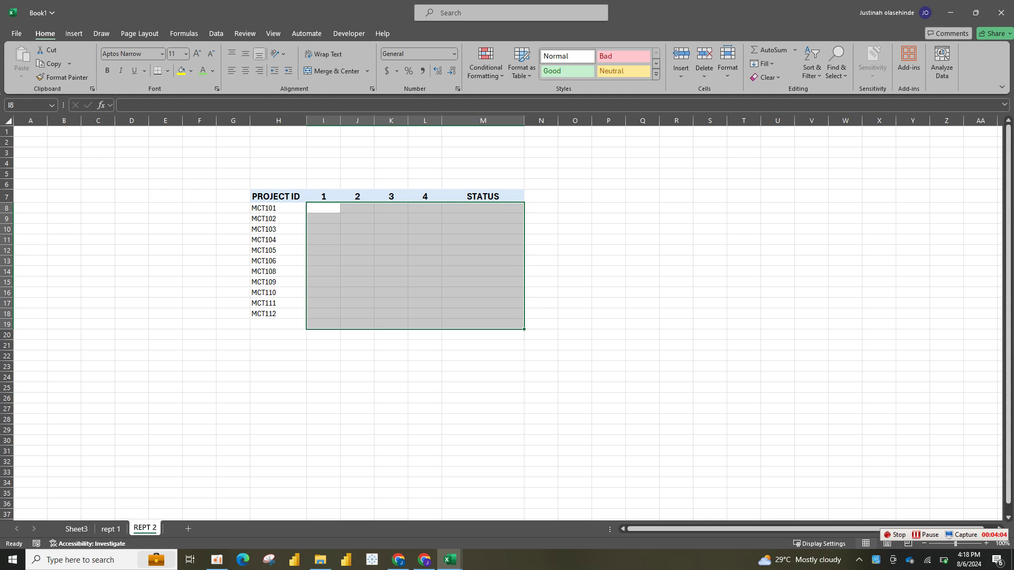
{"action": "left_click", "coordinate": [279, 230]}
{"action": "left_click", "coordinate": [63, 77]}
{"action": "left_click_drag", "start_coordinate": [323, 208], "coordinate": [483, 314]}
{"action": "left_click", "coordinate": [710, 335]}
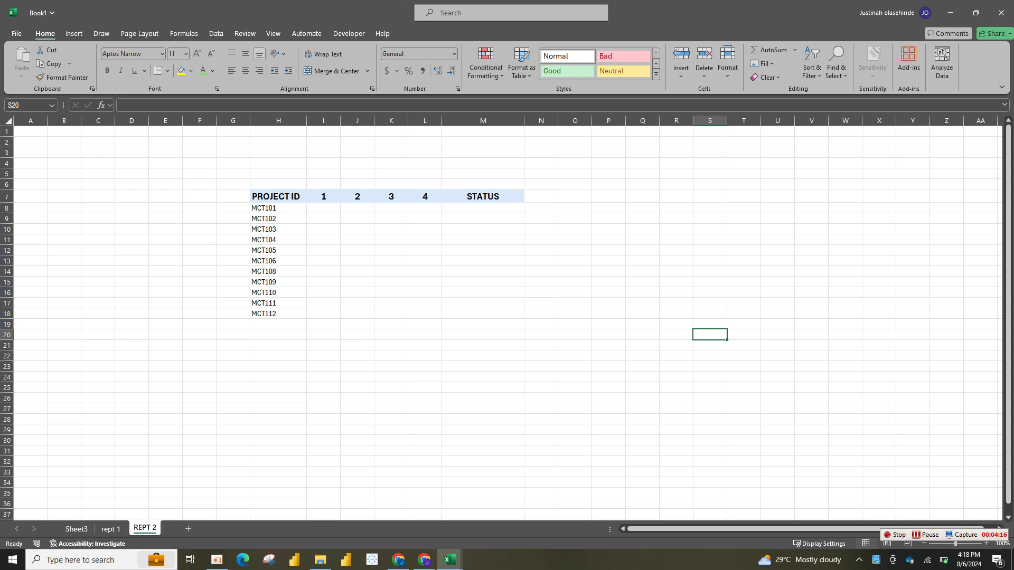
Undo the clearing and reformatting of the checkboxes and status bars on the REPT 2 sheet
{"action": "key", "text": "ctrl+z"}
{"action": "key", "text": "ctrl+z"}
{"action": "key", "text": "ctrl+z"}
{"action": "key", "text": "ctrl+z"}
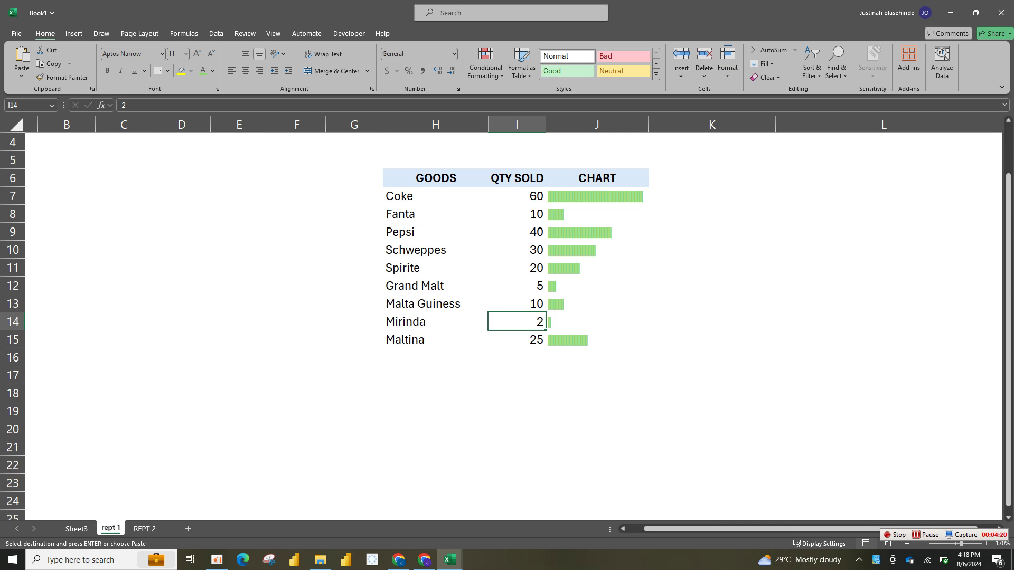
{"action": "key", "text": "ctrl+z"}
{"action": "key", "text": "ctrl+z"}
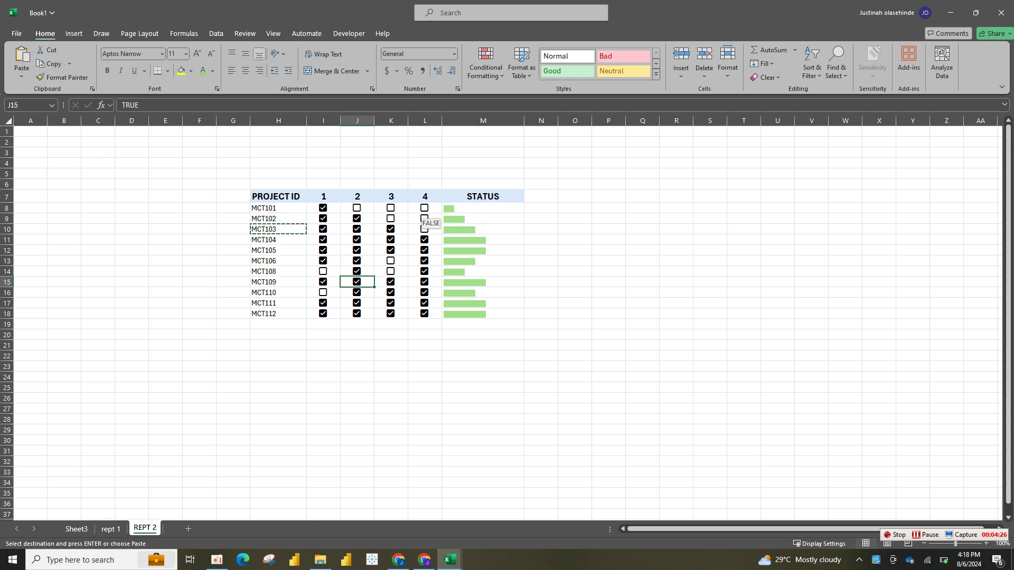
Tick checkboxes 4 and 3 for project MCT101 to test its status bar, and inspect the status formula for MCT105
{"action": "left_click", "coordinate": [425, 209]}
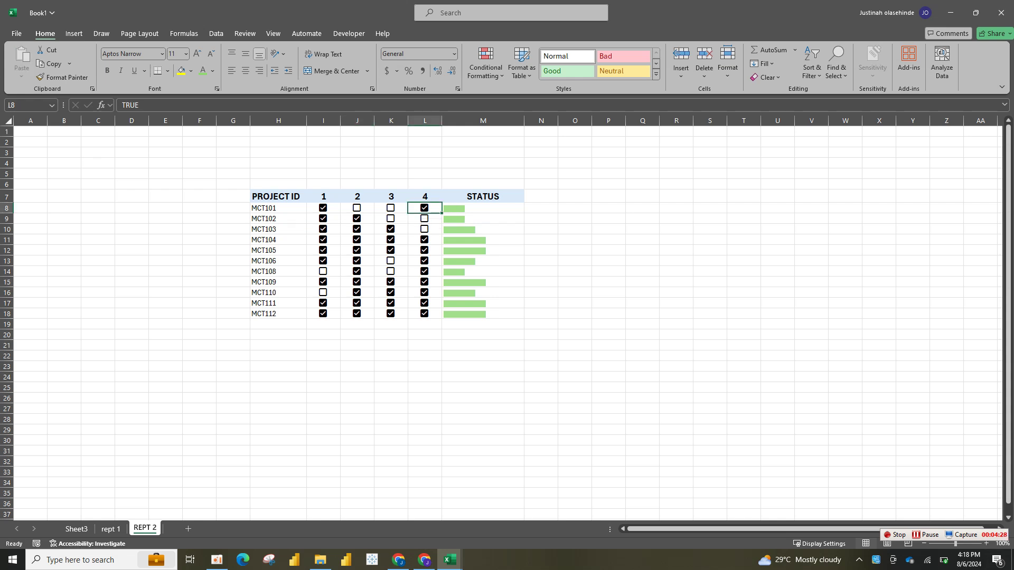
{"action": "left_click", "coordinate": [391, 208]}
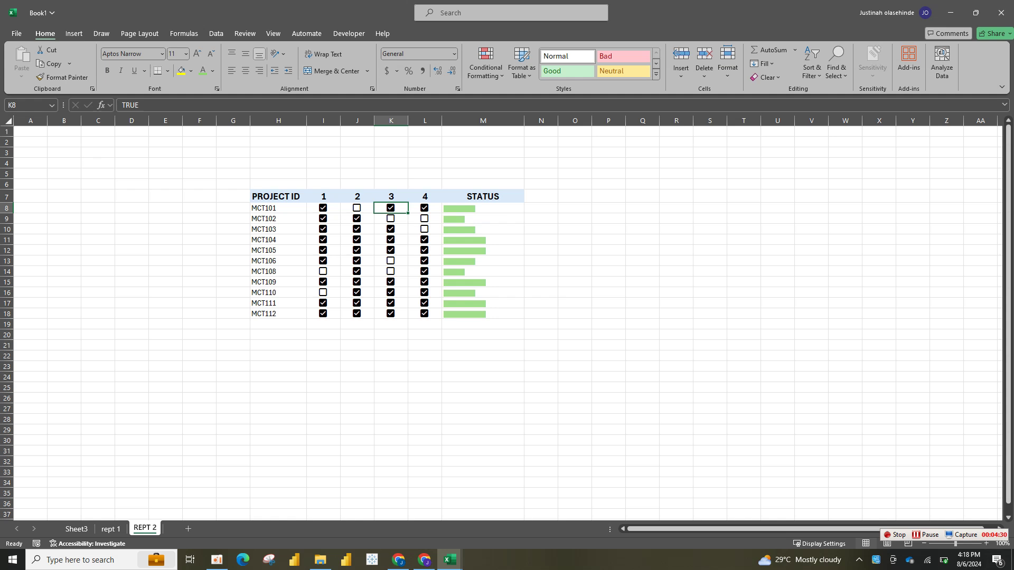
{"action": "left_click", "coordinate": [357, 209]}
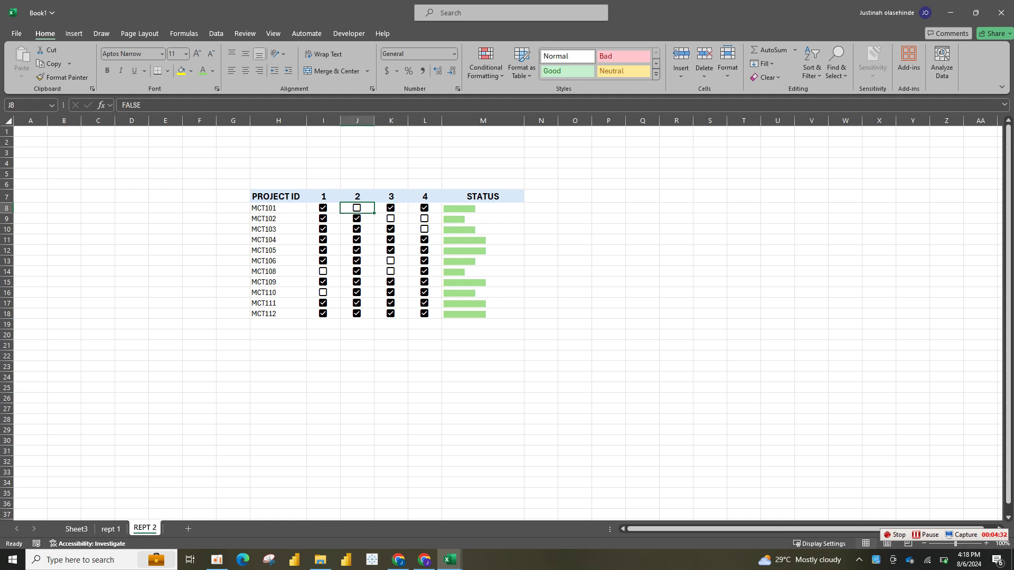
{"action": "left_click", "coordinate": [482, 251]}
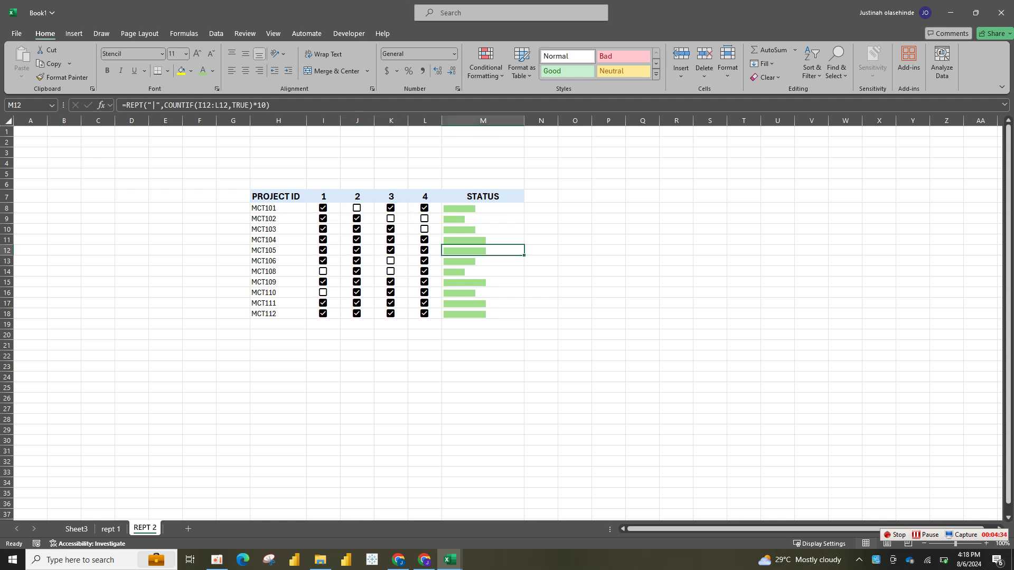
Delete all checkboxes and status formulas in the project table and copy the MCT103 cell's format onto I8:M19
{"action": "left_click_drag", "start_coordinate": [324, 208], "coordinate": [483, 346]}
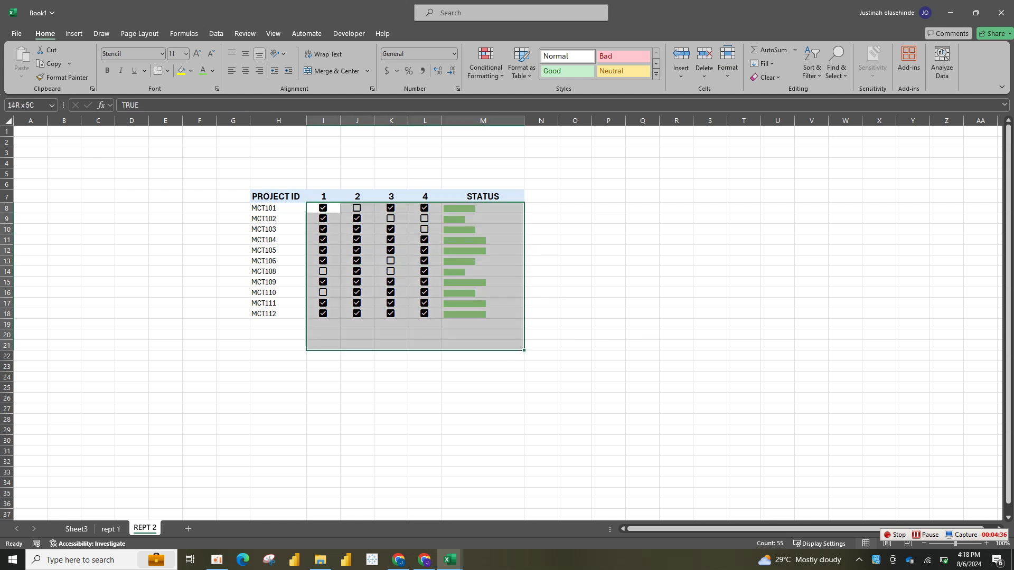
{"action": "key", "text": "Delete"}
{"action": "key", "text": "Delete"}
{"action": "left_click", "coordinate": [278, 229]}
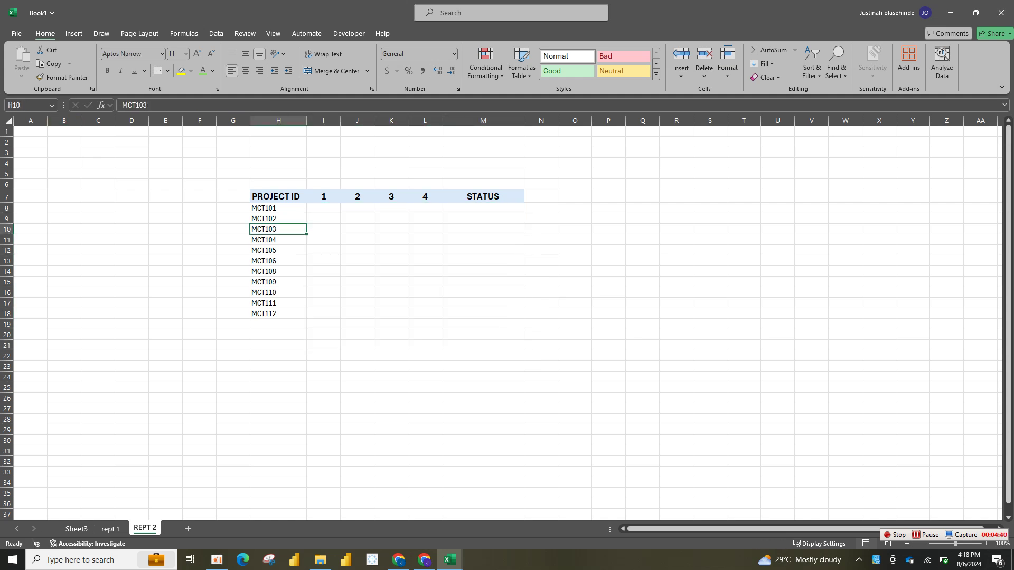
{"action": "left_click", "coordinate": [62, 77]}
{"action": "left_click_drag", "start_coordinate": [323, 208], "coordinate": [523, 324]}
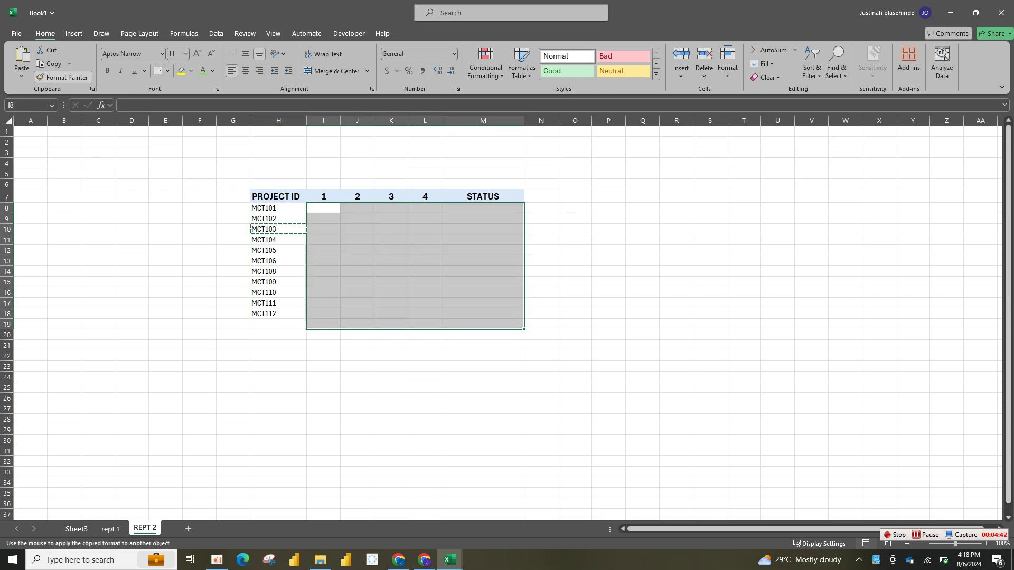
{"action": "left_click", "coordinate": [323, 335]}
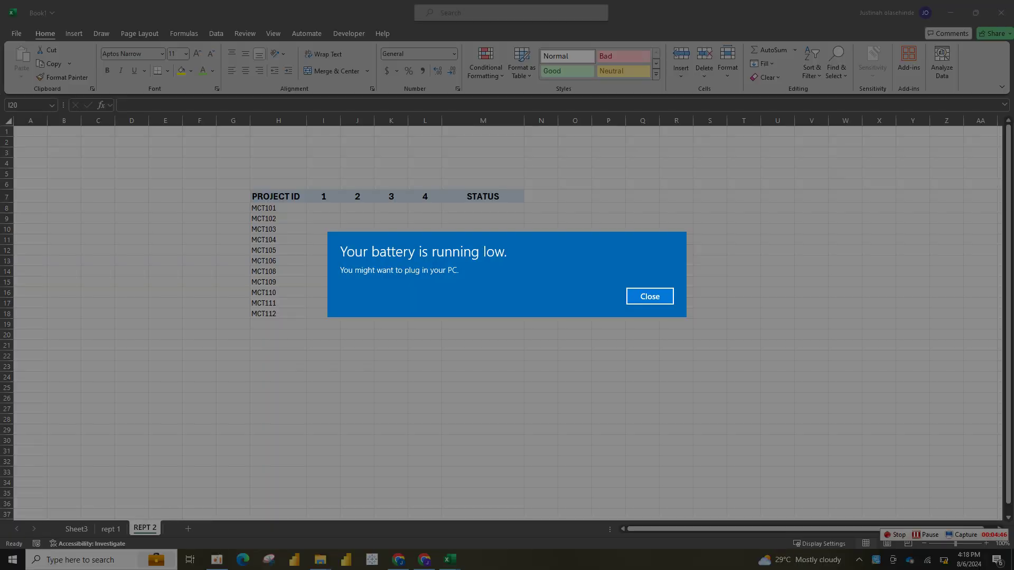
{"action": "left_click", "coordinate": [650, 296]}
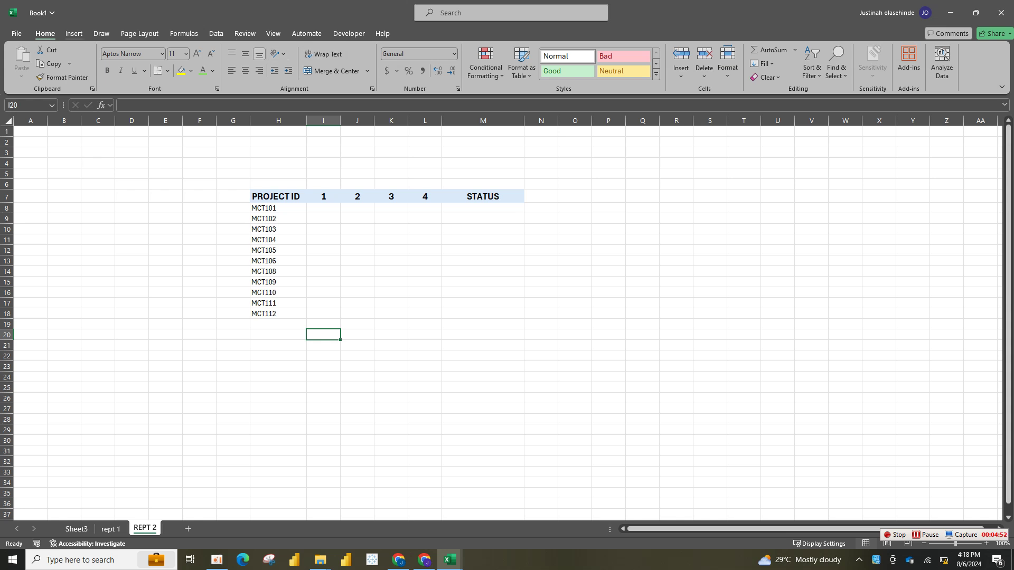
Insert a checkbox in I8 for MCT101 and fill it across and down through L19
{"action": "left_click", "coordinate": [74, 34]}
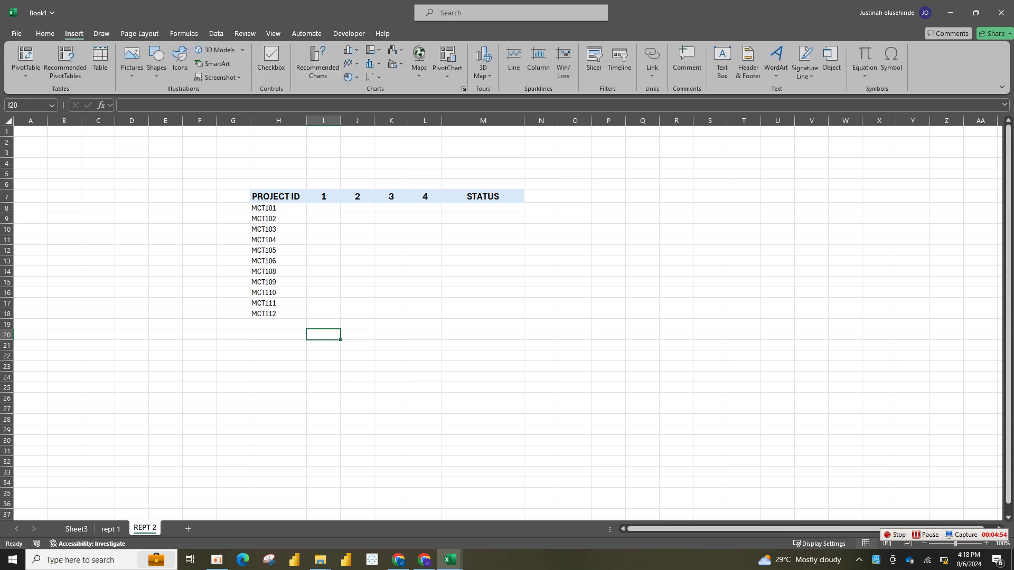
{"action": "left_click", "coordinate": [271, 59]}
{"action": "key", "text": "Delete"}
{"action": "left_click", "coordinate": [323, 208]}
{"action": "left_click", "coordinate": [271, 59]}
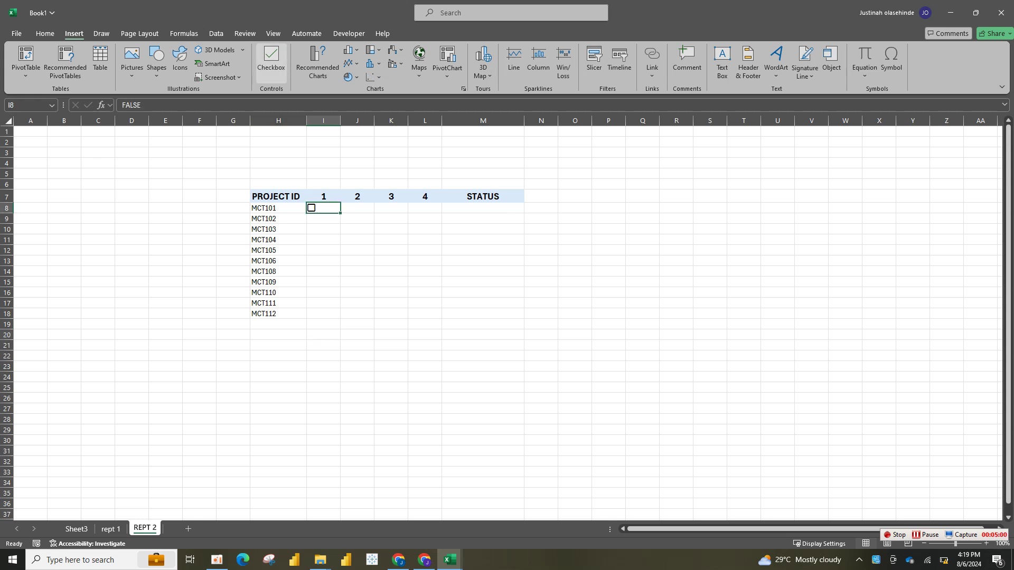
{"action": "left_click_drag", "start_coordinate": [340, 213], "coordinate": [428, 327]}
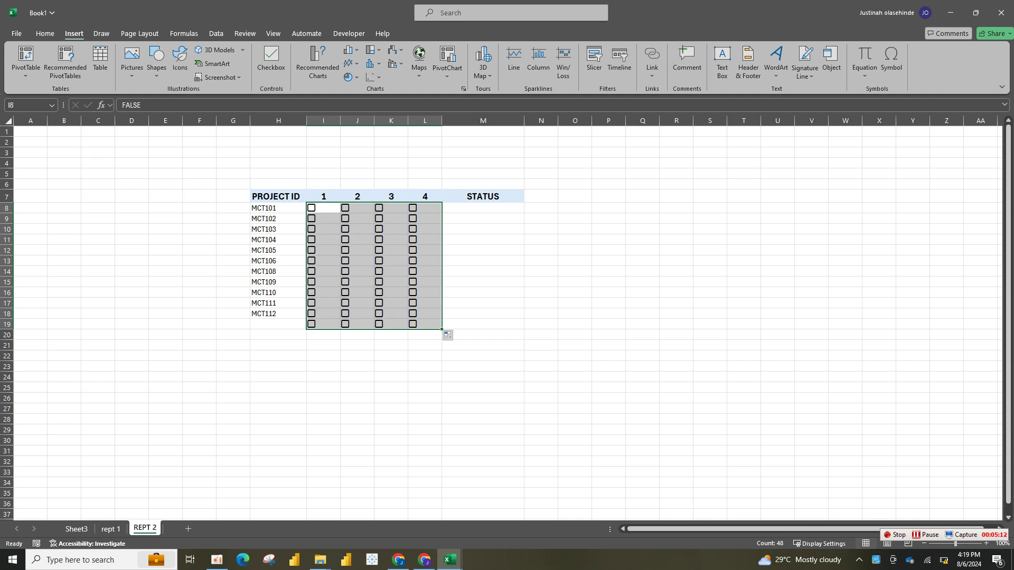
Start the MCT101 status formula in M8 with =REPT("|",COUNTIF( to repeat the bar character by a conditional count
{"action": "left_click", "coordinate": [483, 208]}
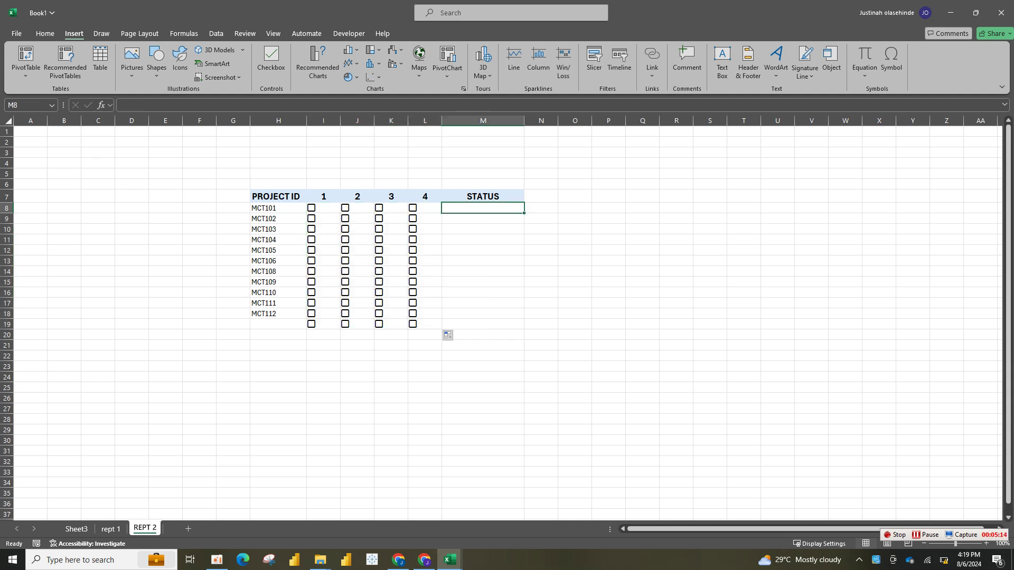
{"action": "type", "text": "=RE"}
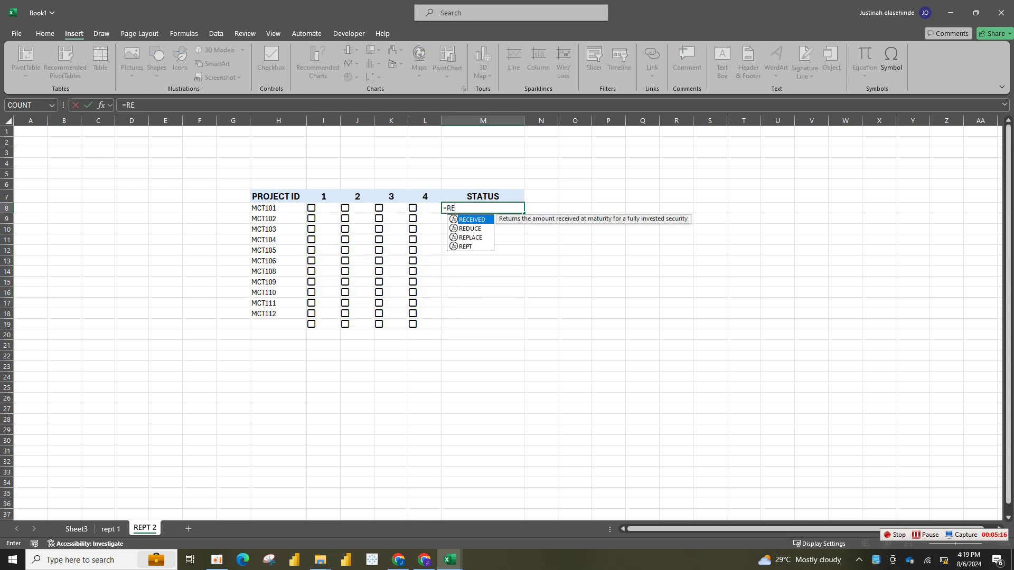
{"action": "key", "text": "Down"}
{"action": "key", "text": "Down"}
{"action": "key", "text": "Down"}
{"action": "key", "text": "Tab"}
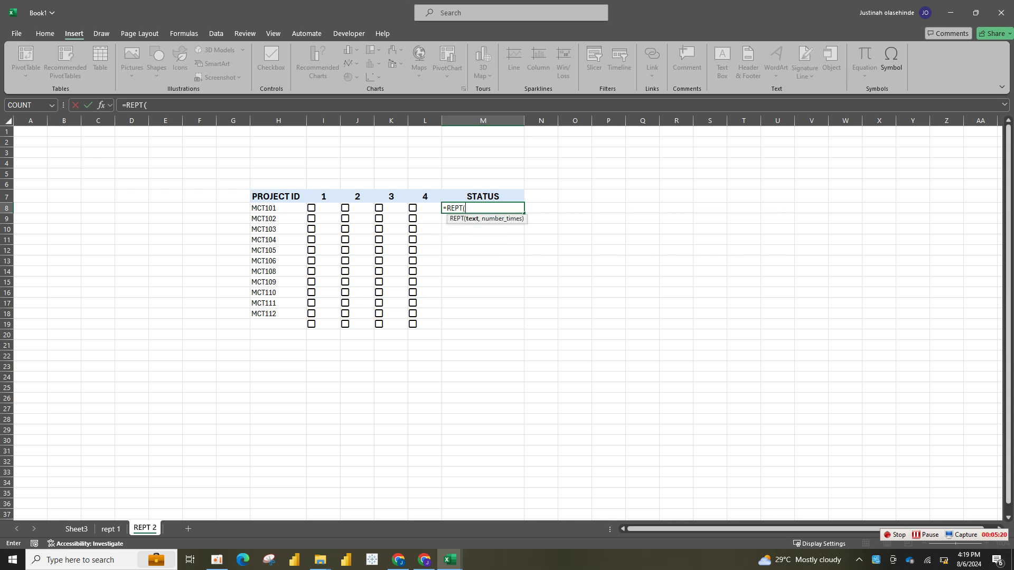
{"action": "type", "text": "\""}
{"action": "type", "text": "|\","}
{"action": "type", "text": "C"}
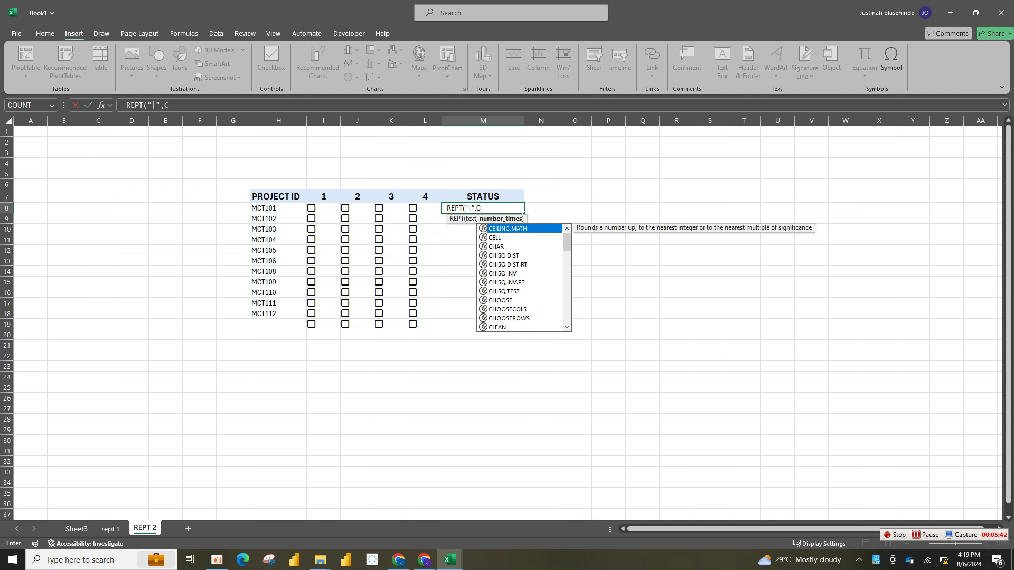
{"action": "type", "text": "OUN"}
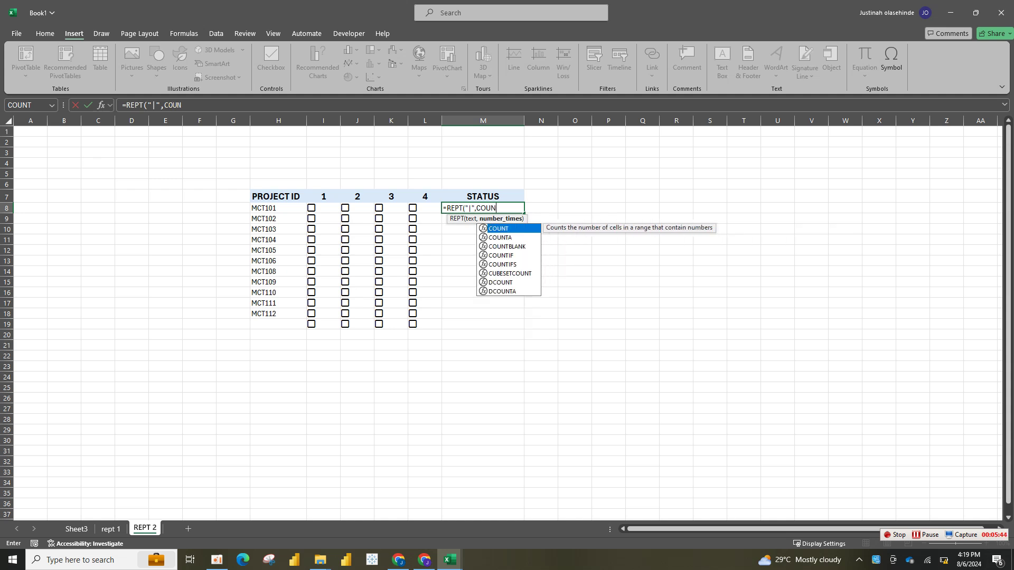
{"action": "key", "text": "Down"}
{"action": "key", "text": "Down"}
{"action": "key", "text": "Down"}
{"action": "key", "text": "Tab"}
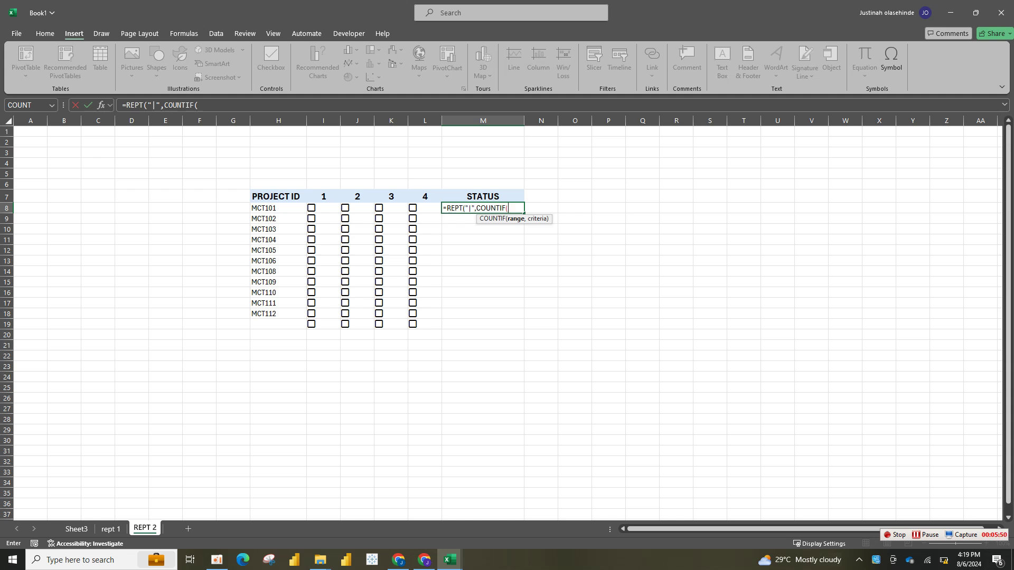
{"action": "left_click_drag", "start_coordinate": [264, 208], "coordinate": [399, 251]}
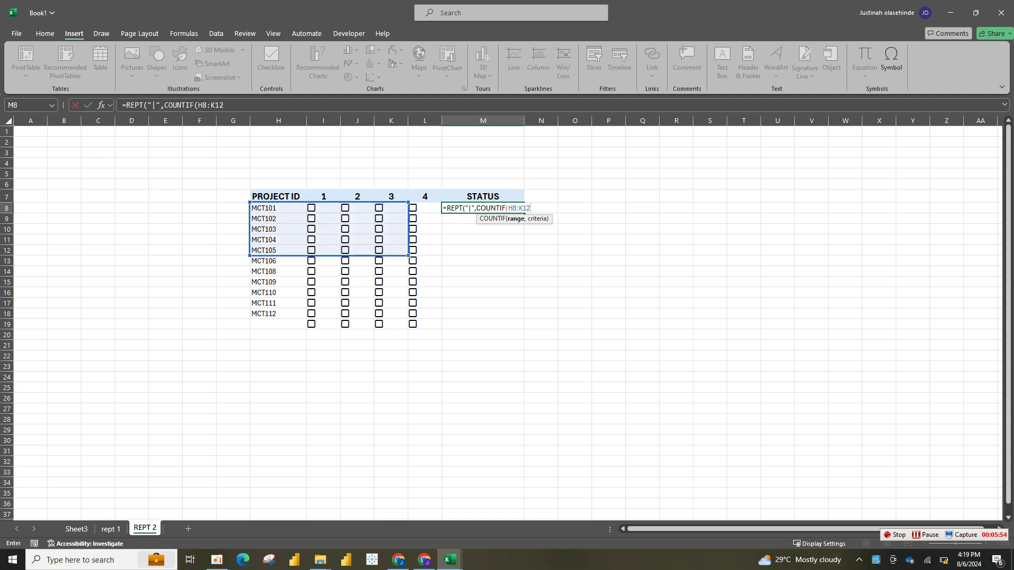
{"action": "key", "text": "Return"}
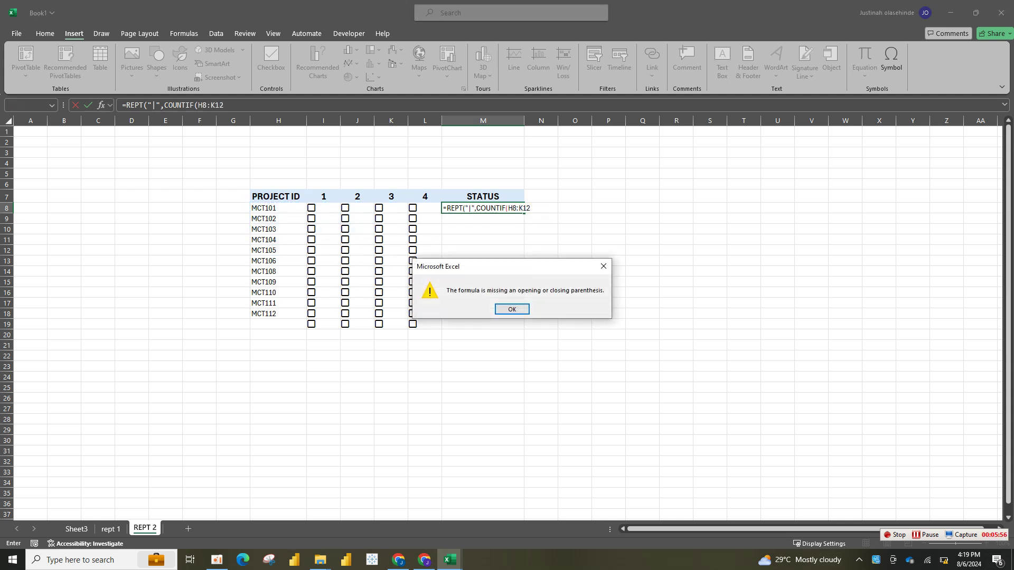
{"action": "key", "text": "Return"}
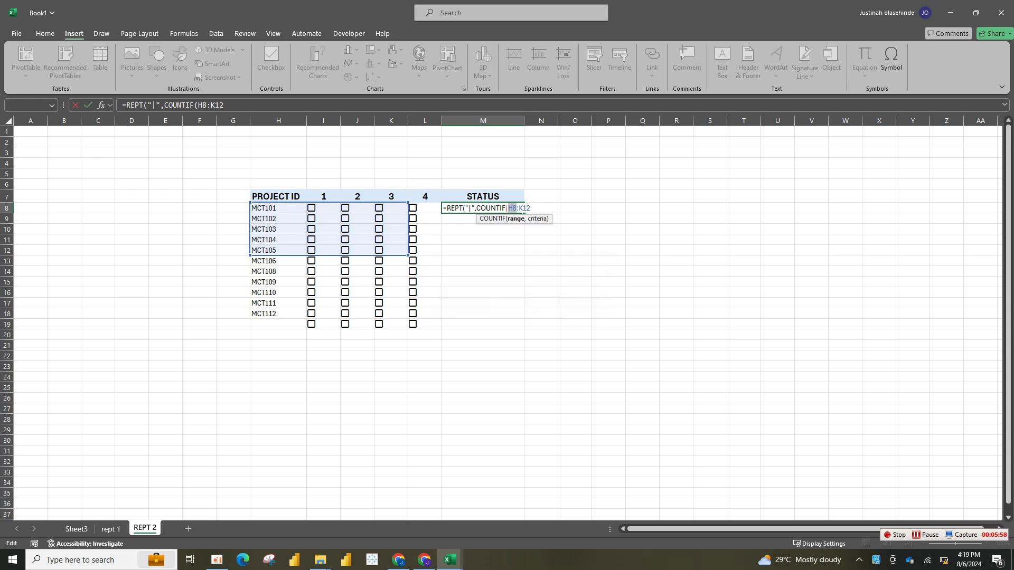
{"action": "key", "text": "BackSpace"}
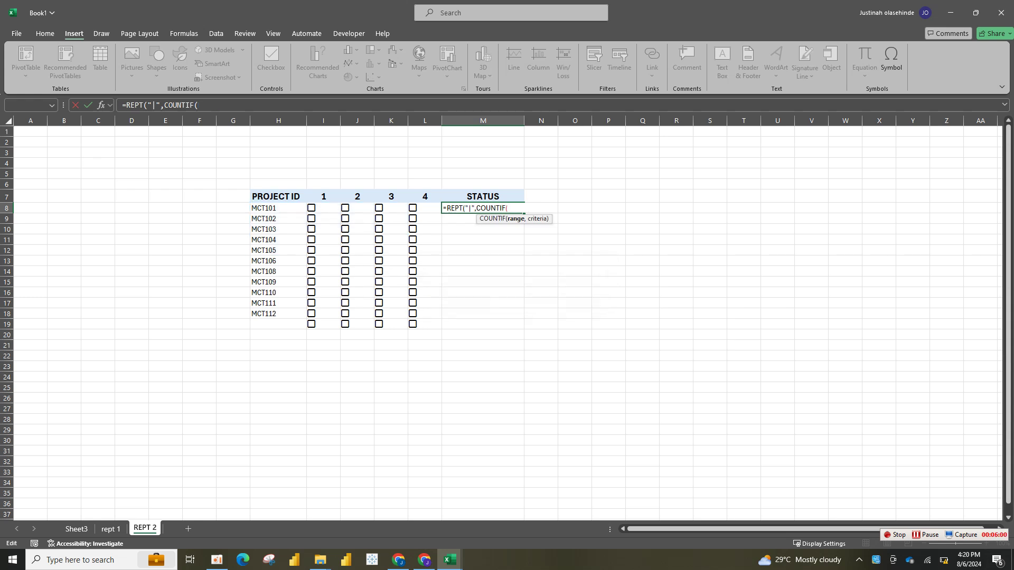
Set the COUNTIF range in the M8 status formula to MCT101's checkboxes, I8:L8
{"action": "left_click_drag", "start_coordinate": [312, 207], "coordinate": [439, 325]}
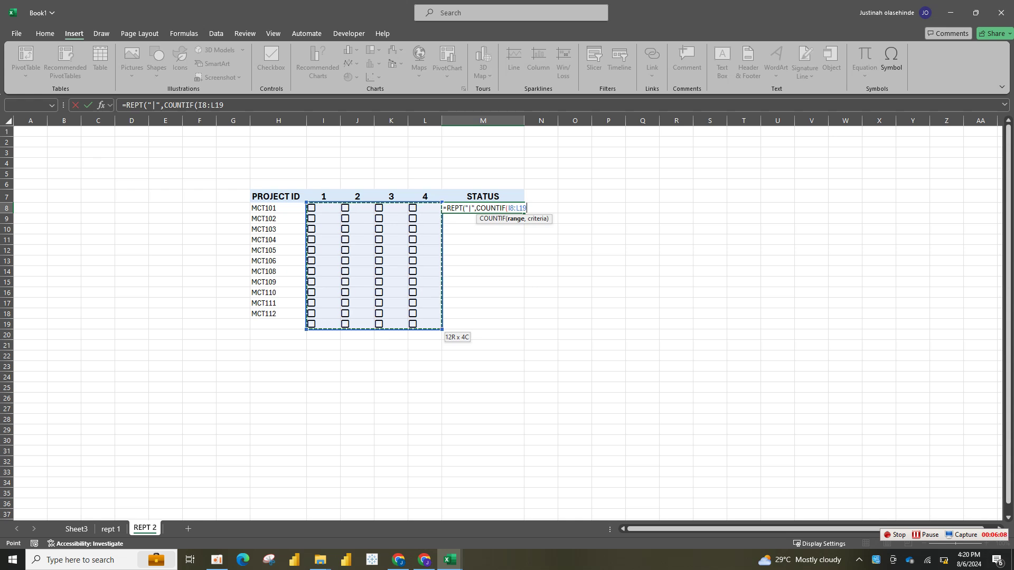
{"action": "key", "text": "shift+Up"}
{"action": "key", "text": "shift+Up"}
{"action": "key", "text": "shift+Up"}
{"action": "key", "text": "shift+Up"}
{"action": "key", "text": "shift+Up"}
{"action": "key", "text": "shift+Up"}
{"action": "key", "text": "shift+Up"}
{"action": "key", "text": "shift+Up"}
{"action": "key", "text": "shift+Up"}
{"action": "key", "text": "shift+Up"}
{"action": "key", "text": "shift+Up"}
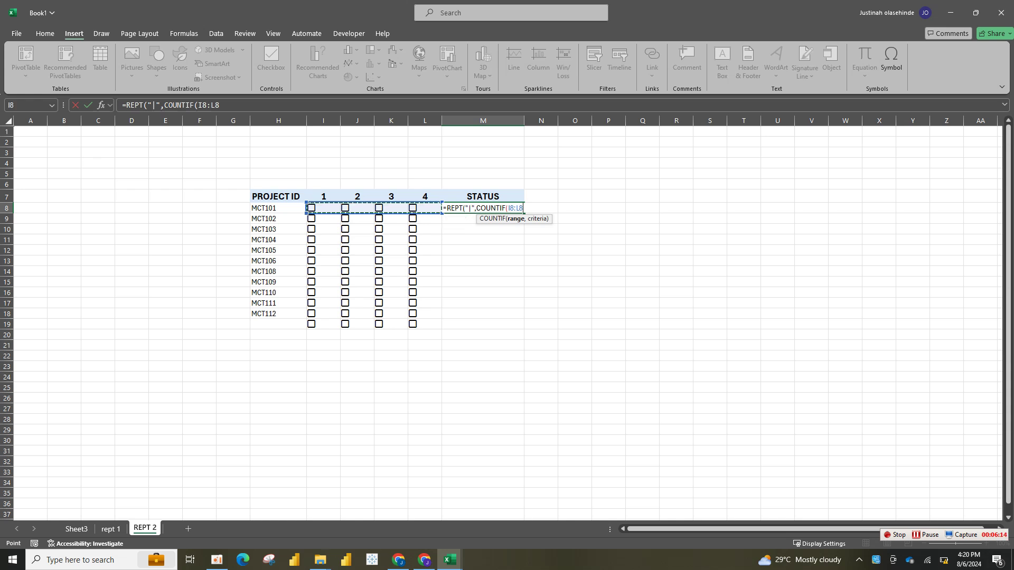
Complete the M8 formula as =REPT("|",COUNTIF(I8:L8,TRUE)*10) so it repeats ten bars per ticked checkbox
{"action": "type", "text": ",TRU"}
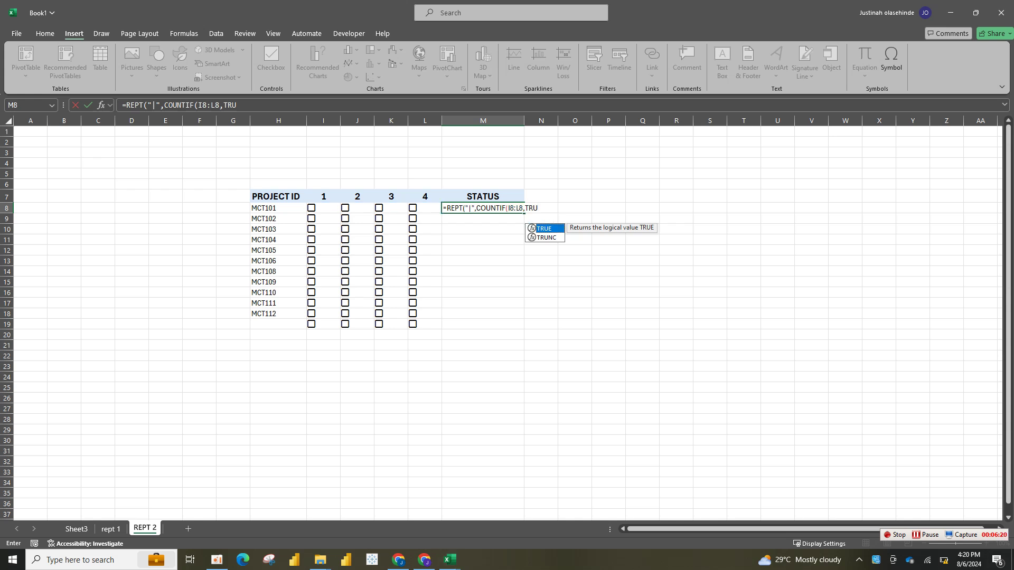
{"action": "type", "text": "E,1"}
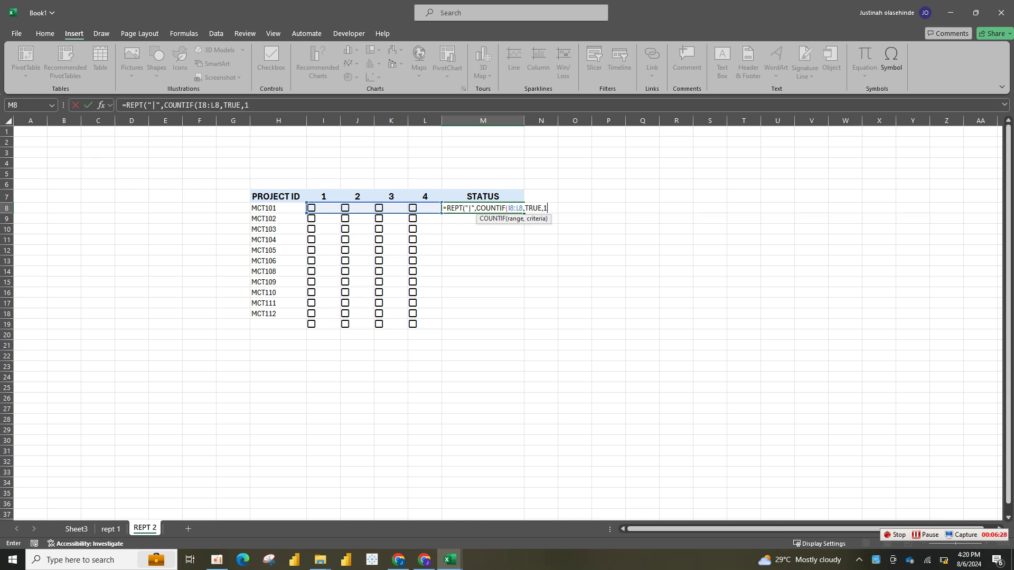
{"action": "key", "text": "BackSpace"}
{"action": "key", "text": "BackSpace"}
{"action": "type", "text": ")*10"}
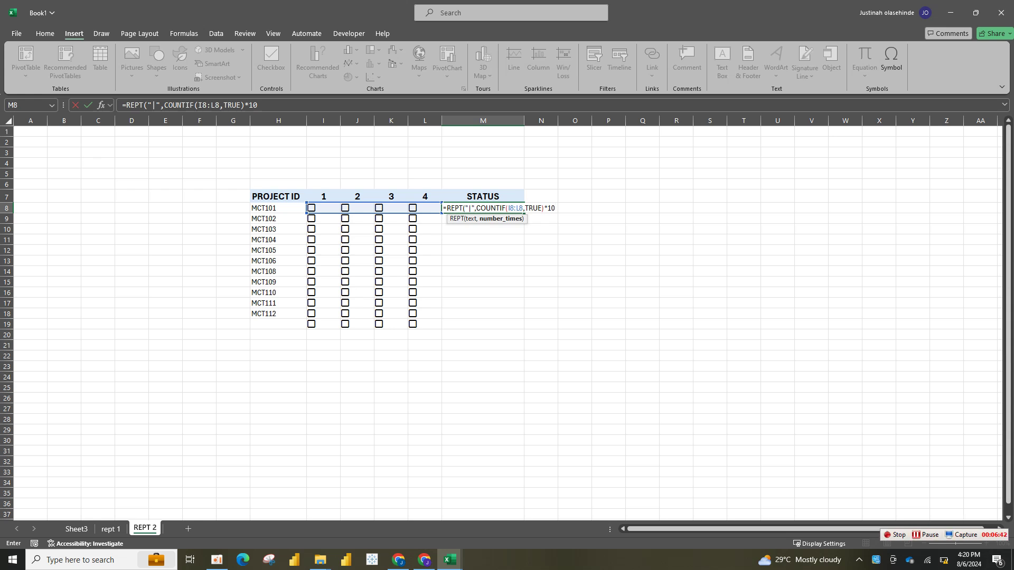
{"action": "key", "text": "Return"}
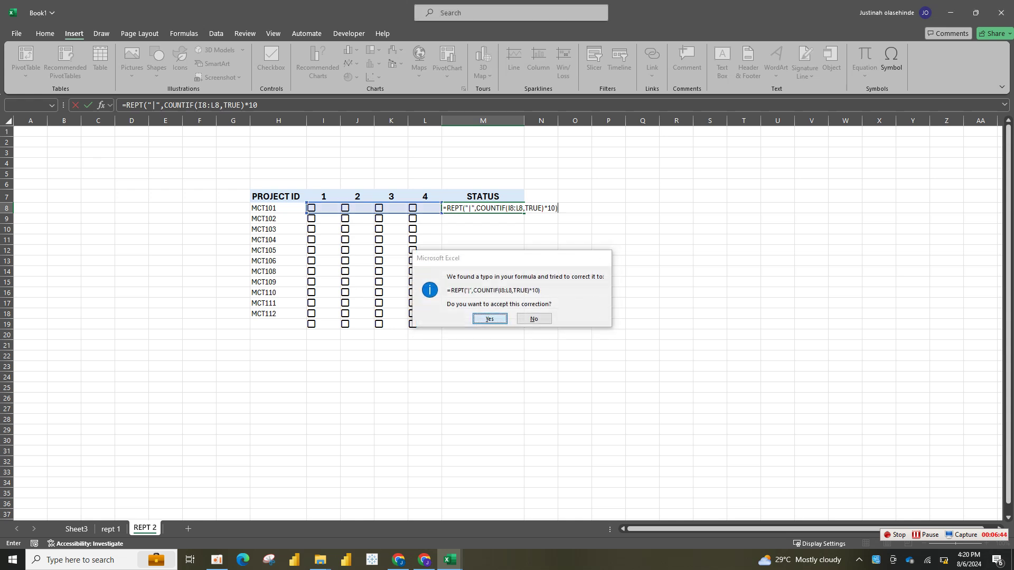
{"action": "key", "text": "Return"}
Set the font of the MCT101 status cell M8 to Stencil
{"action": "left_click", "coordinate": [483, 208]}
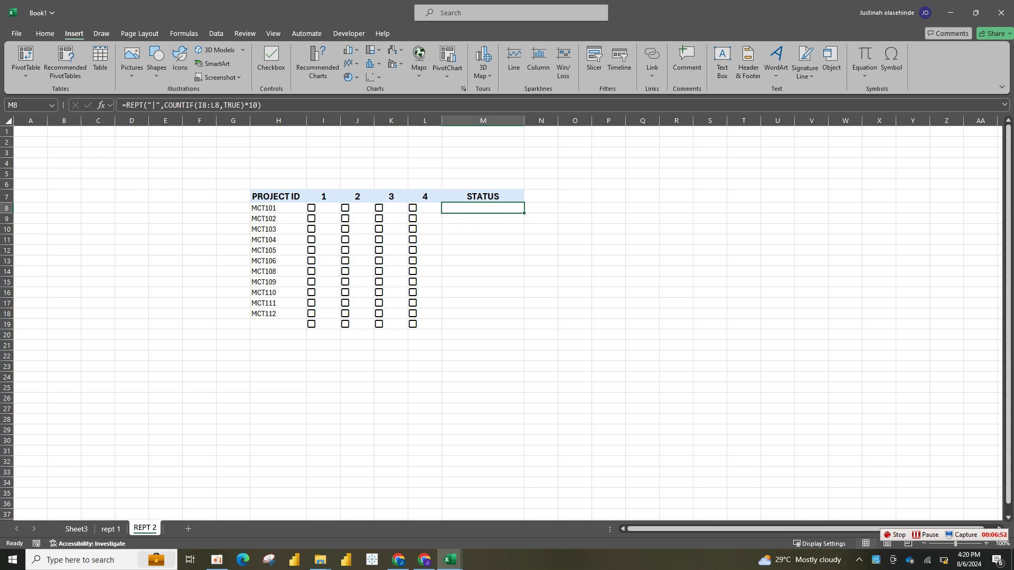
{"action": "left_click", "coordinate": [45, 33]}
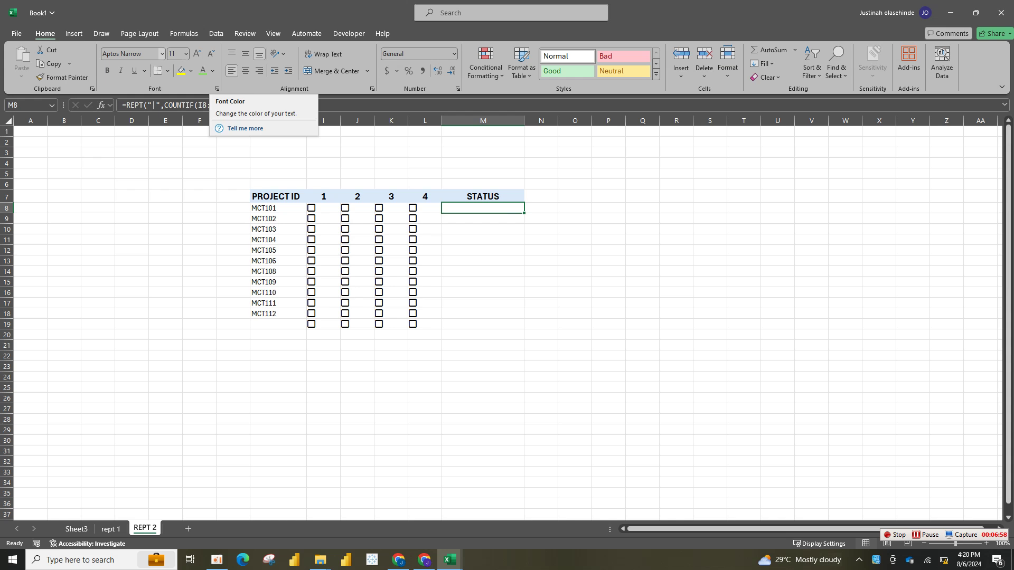
{"action": "left_click", "coordinate": [162, 53]}
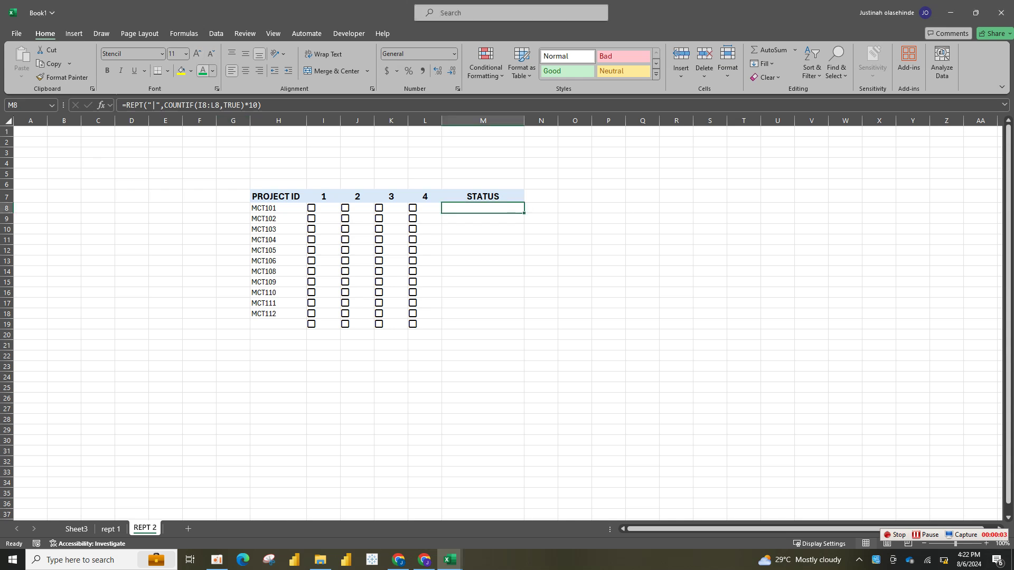
{"action": "left_click", "coordinate": [162, 53]}
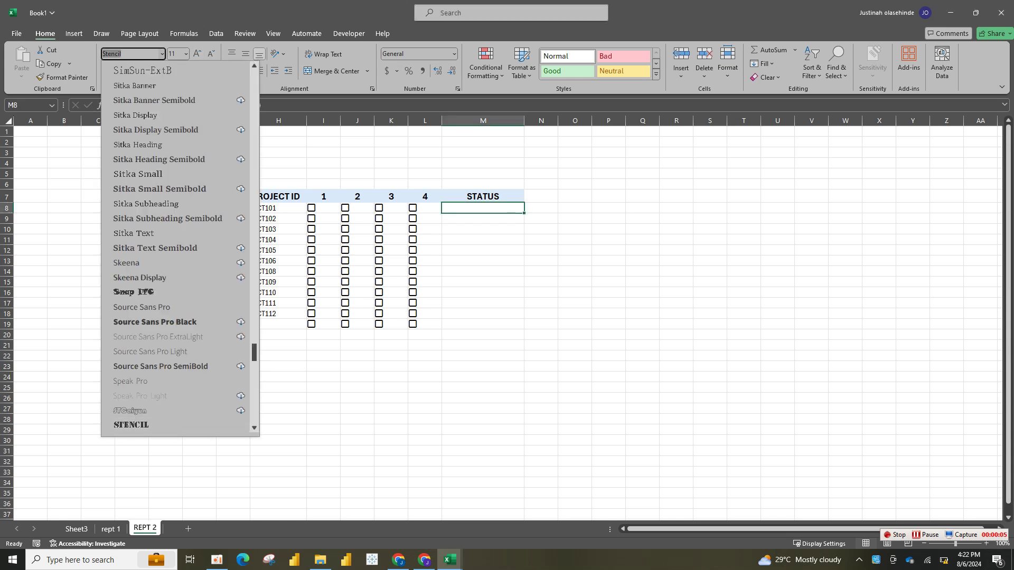
{"action": "left_click", "coordinate": [153, 425]}
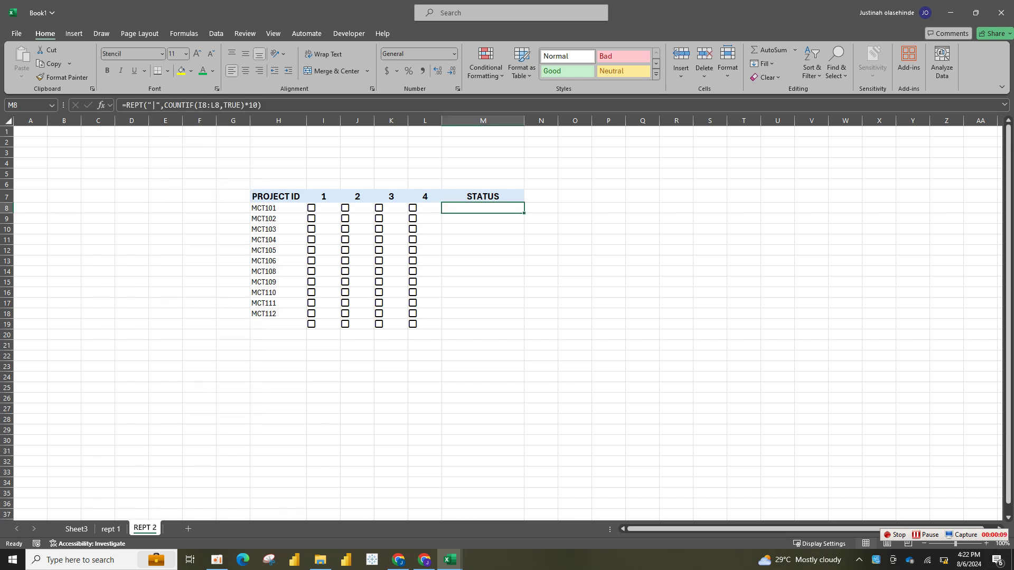
Tick checkboxes 4, 1 and 3 for project MCT101 and checkbox 4 for MCT102
{"action": "left_click", "coordinate": [413, 208]}
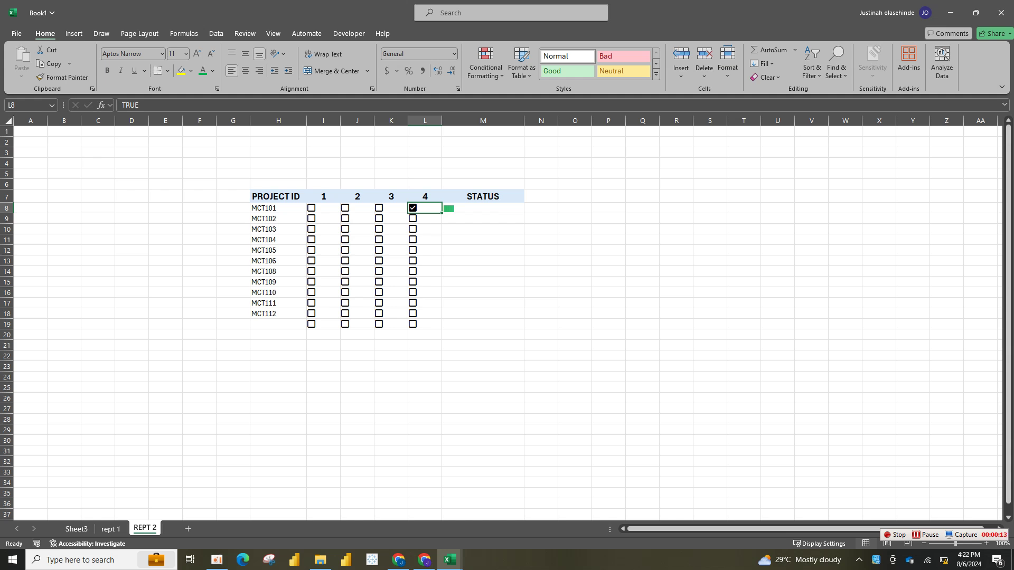
{"action": "left_click", "coordinate": [312, 208]}
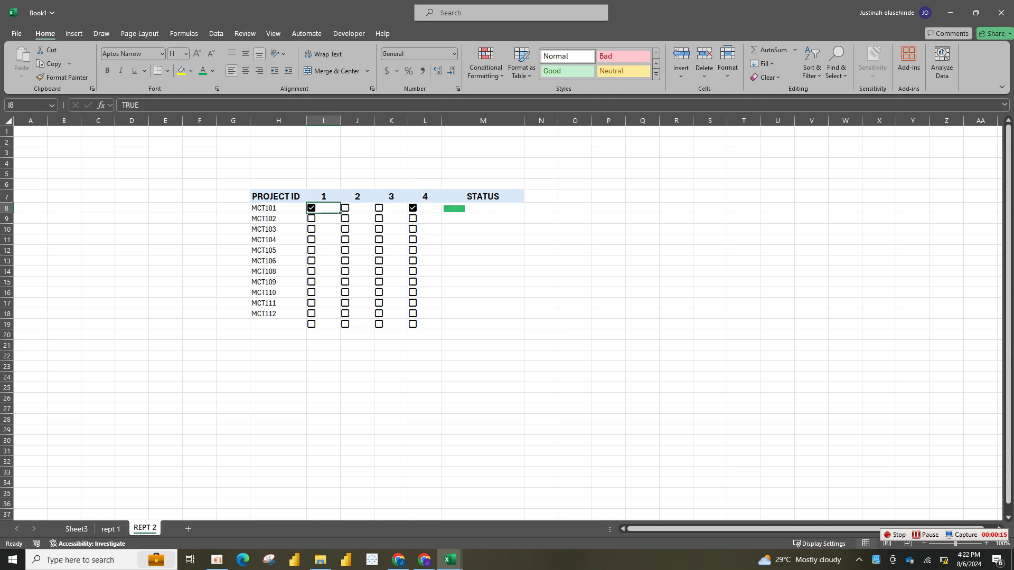
{"action": "left_click", "coordinate": [379, 208]}
{"action": "left_click", "coordinate": [413, 230]}
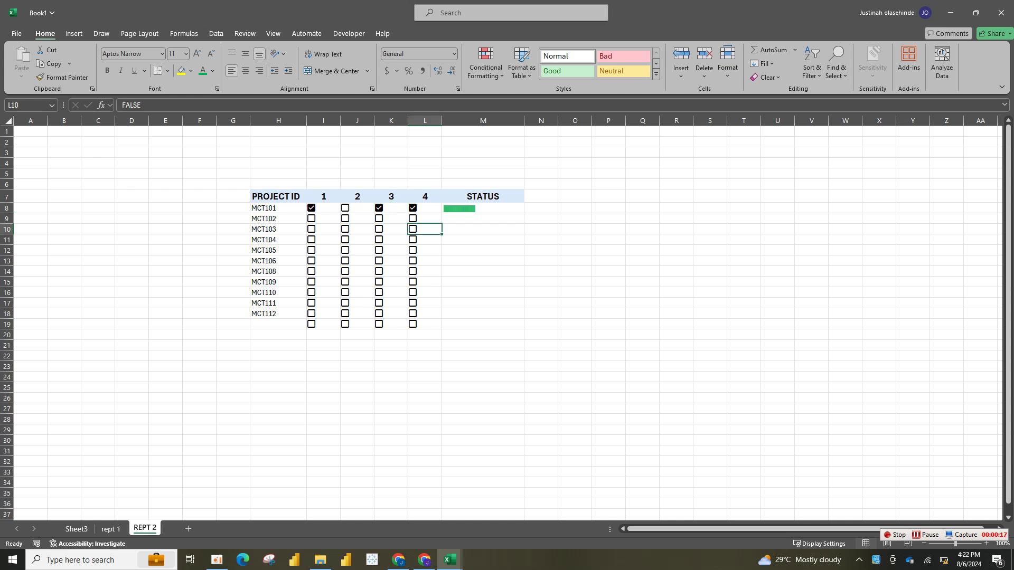
{"action": "left_click", "coordinate": [413, 219]}
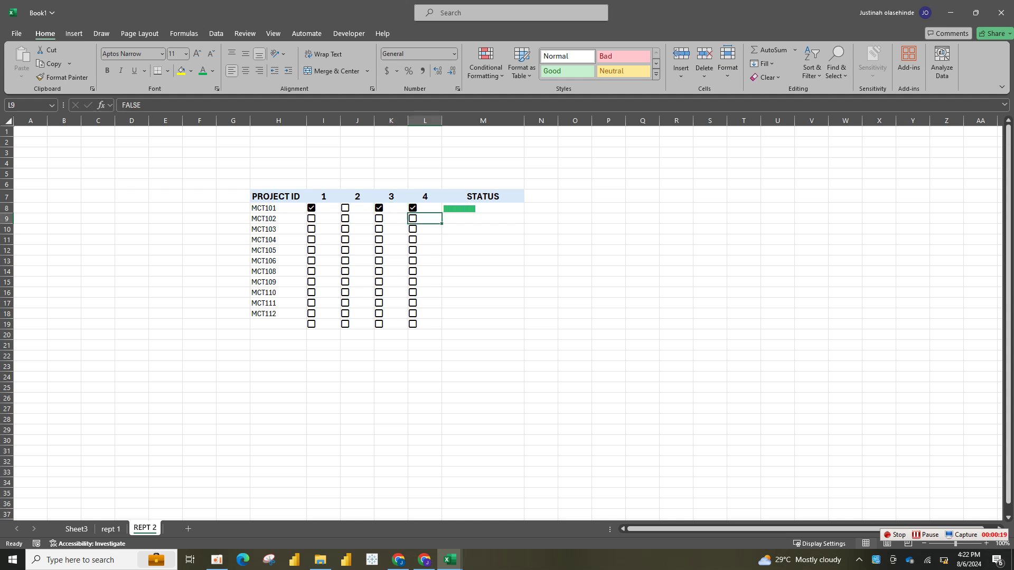
Fill the M8 status formula down through M19
{"action": "left_click", "coordinate": [483, 219]}
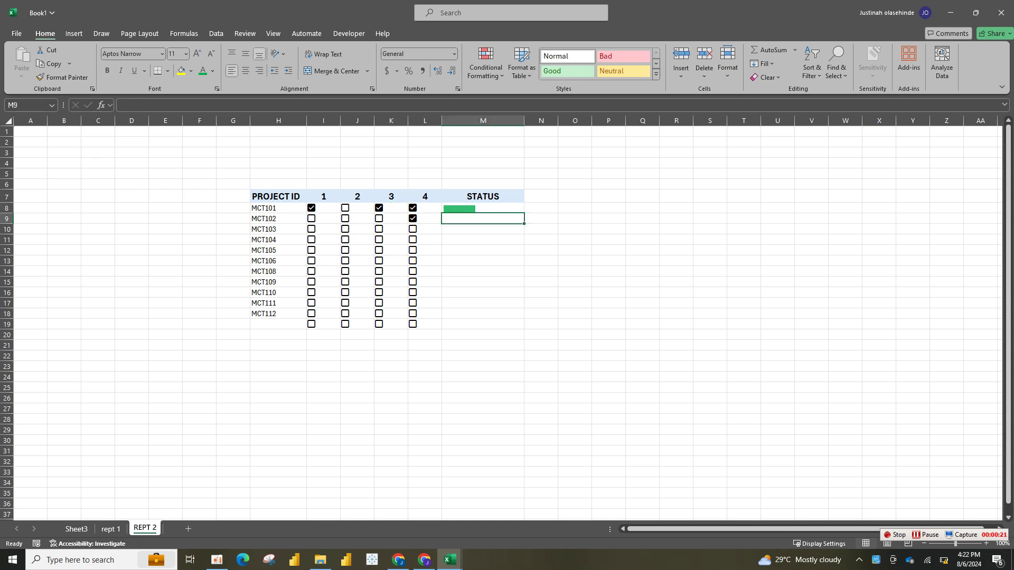
{"action": "left_click", "coordinate": [483, 209]}
{"action": "left_click_drag", "start_coordinate": [525, 213], "coordinate": [525, 328]}
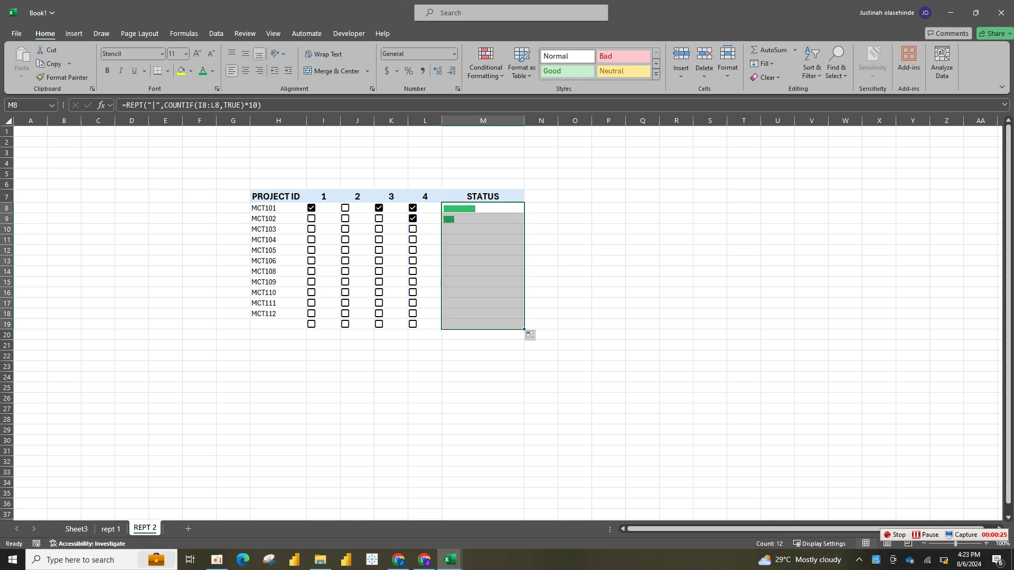
Tick checkboxes 2 and 3 for MCT104, 3 and 4 for MCT109, and 1 for MCT110
{"action": "left_click", "coordinate": [345, 240]}
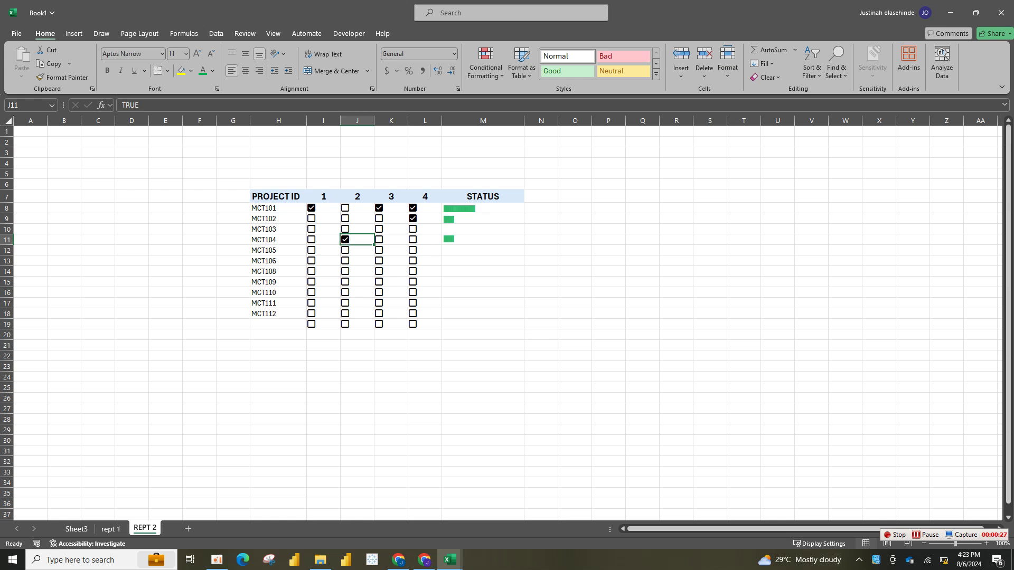
{"action": "left_click", "coordinate": [379, 240]}
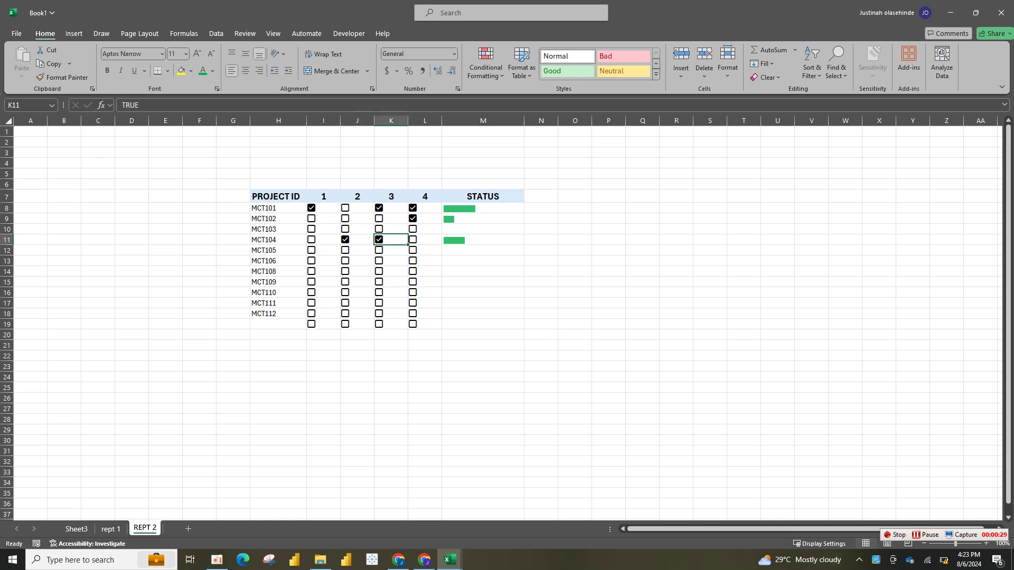
{"action": "left_click", "coordinate": [379, 282]}
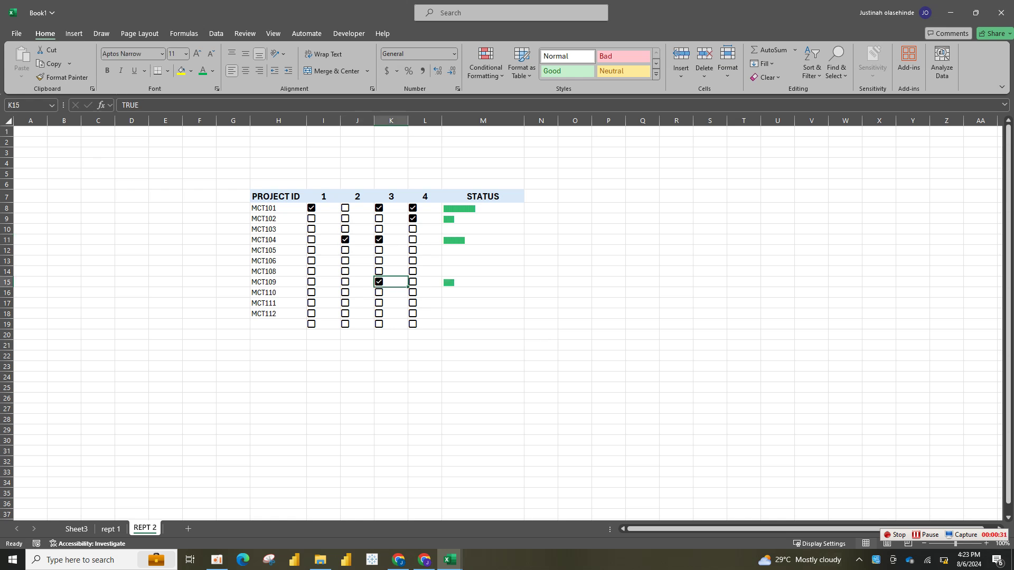
{"action": "left_click", "coordinate": [413, 282]}
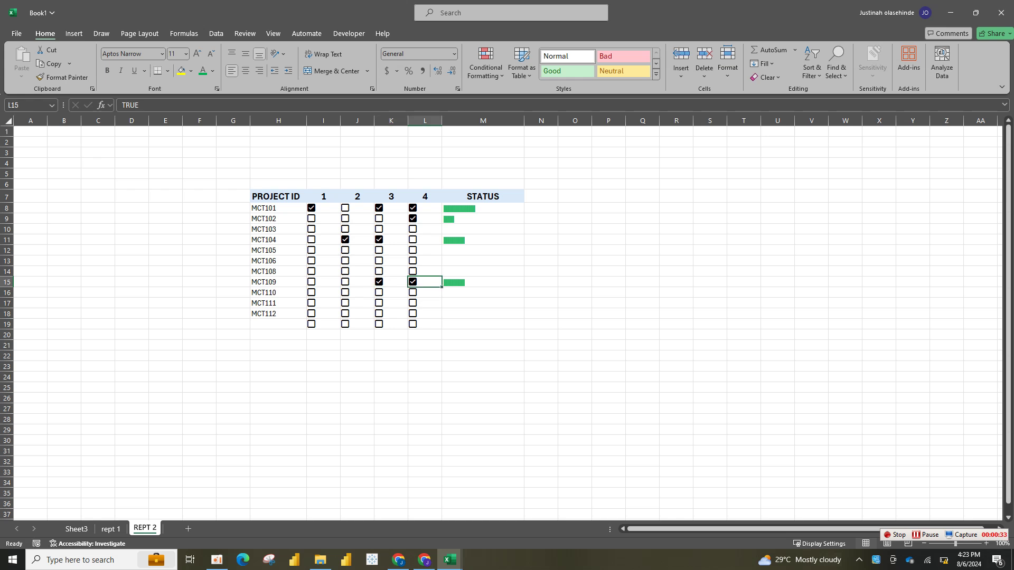
{"action": "left_click", "coordinate": [311, 293]}
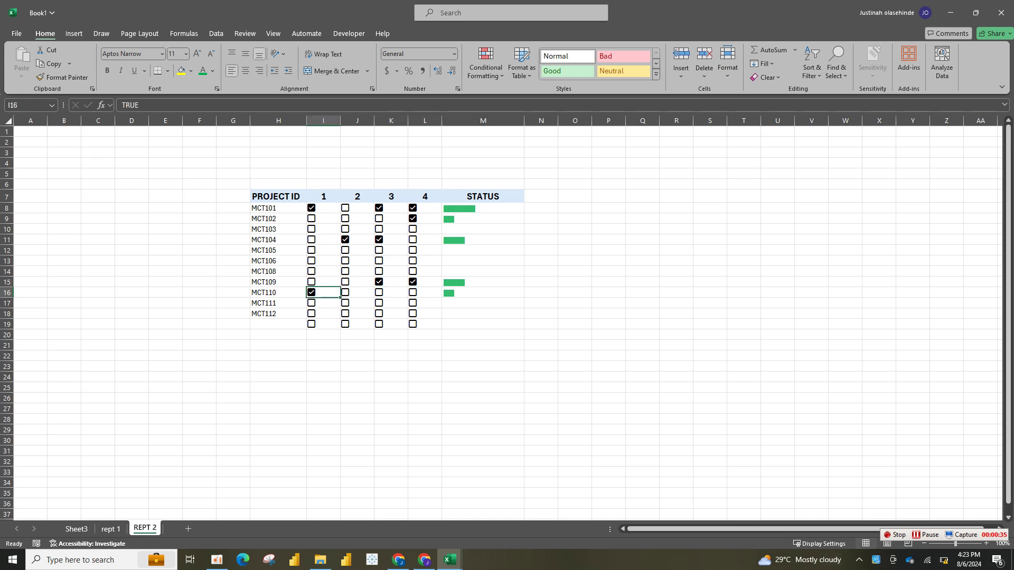
Tick checkboxes 2, 3 and 4 in row 19, checkbox 4 for MCT111, and checkbox 1 for MCT112
{"action": "left_click", "coordinate": [346, 324]}
{"action": "left_click", "coordinate": [380, 324]}
{"action": "key", "text": "space"}
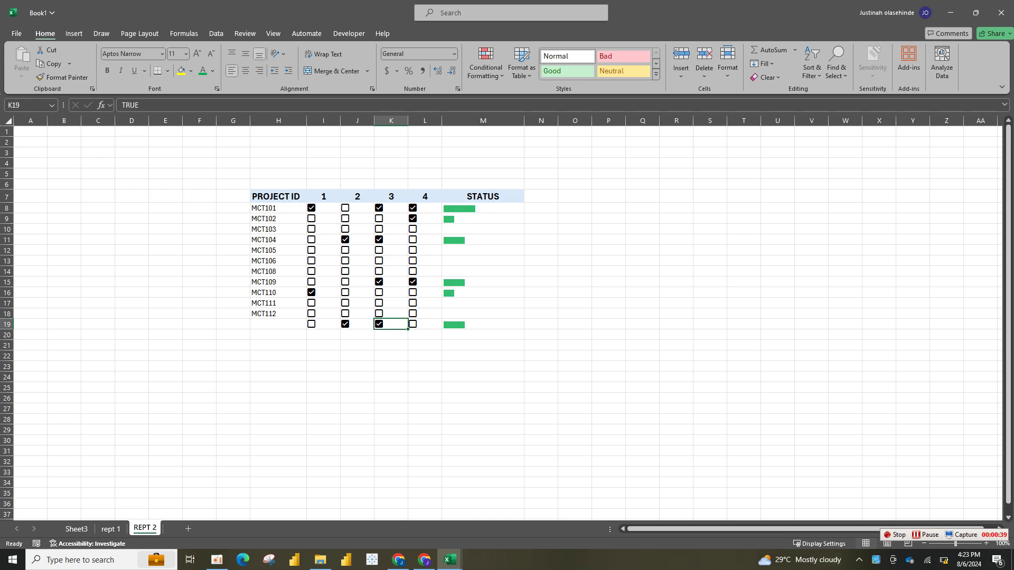
{"action": "key", "text": "Right"}
{"action": "key", "text": "space"}
{"action": "key", "text": "Up"}
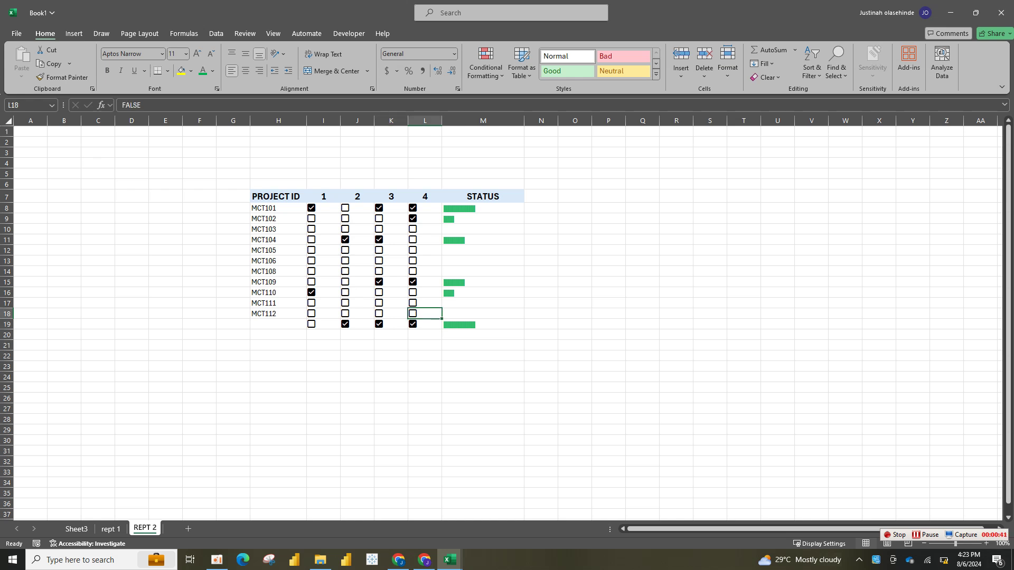
{"action": "key", "text": "Up"}
{"action": "key", "text": "space"}
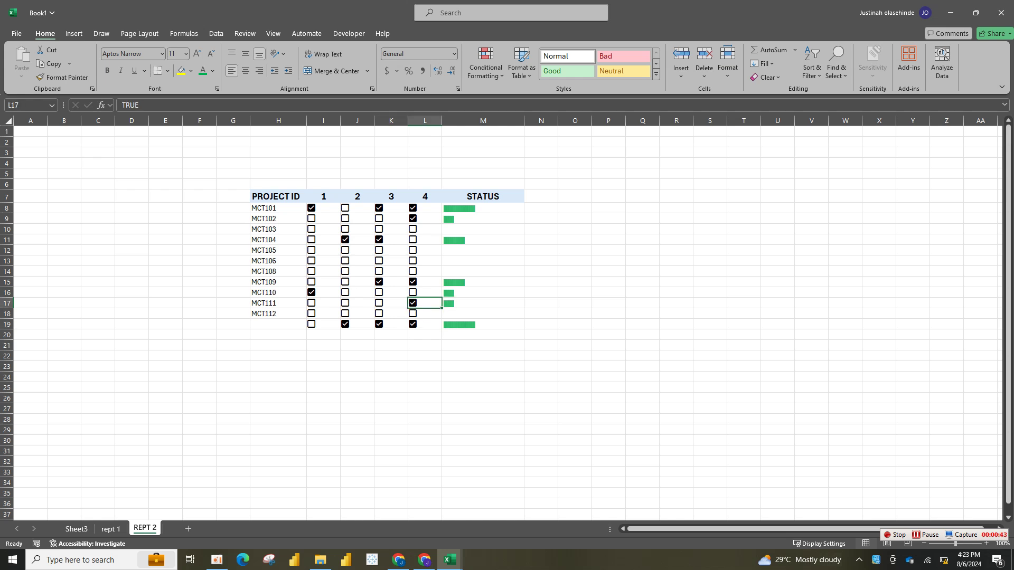
{"action": "left_click", "coordinate": [312, 314]}
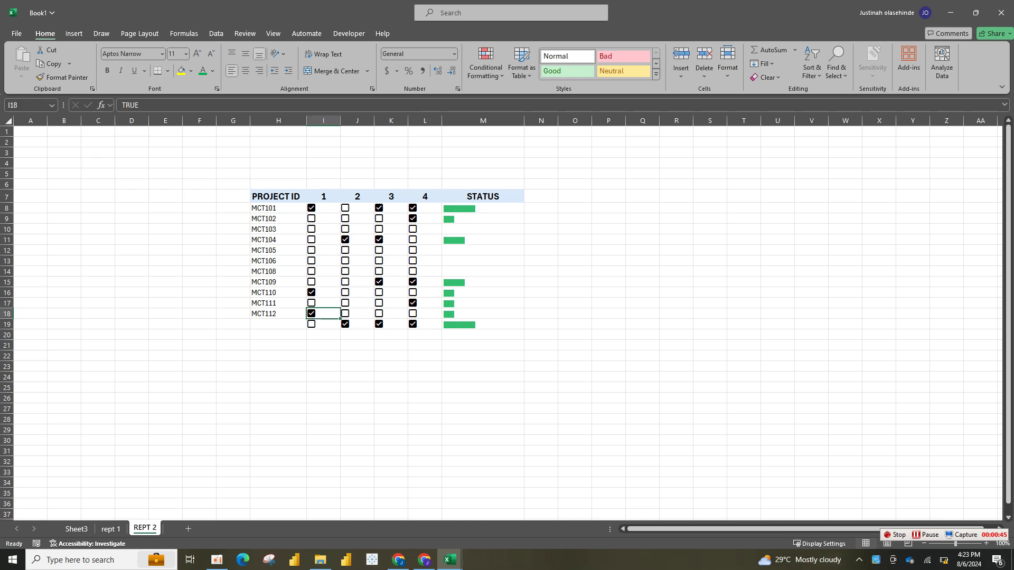
Tick checkboxes 1 and 3 for MCT106, 2, 3 and 4 for MCT108, and 4 and 3 for MCT105
{"action": "left_click", "coordinate": [278, 261]}
{"action": "left_click", "coordinate": [312, 261]}
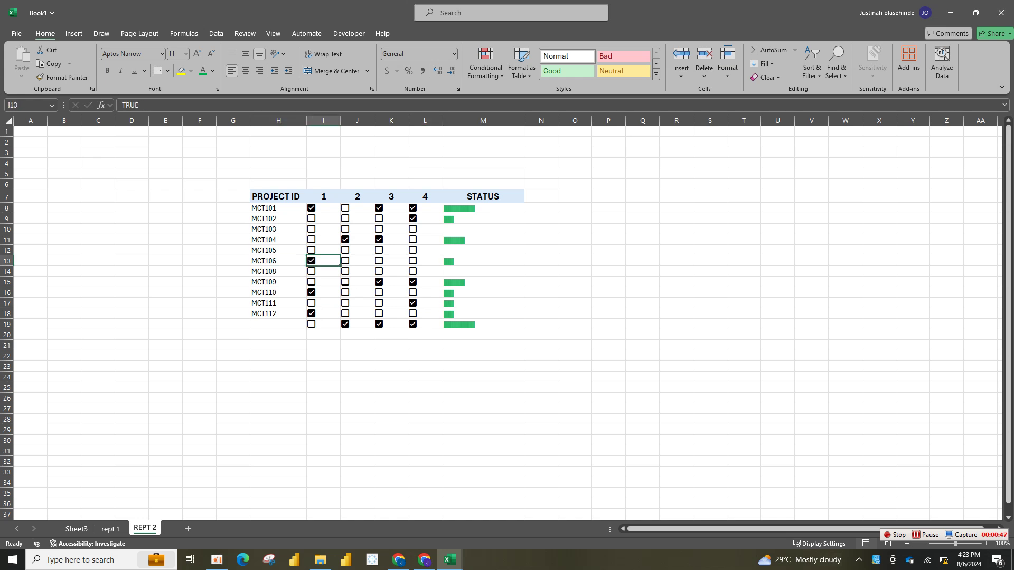
{"action": "left_click", "coordinate": [345, 271]}
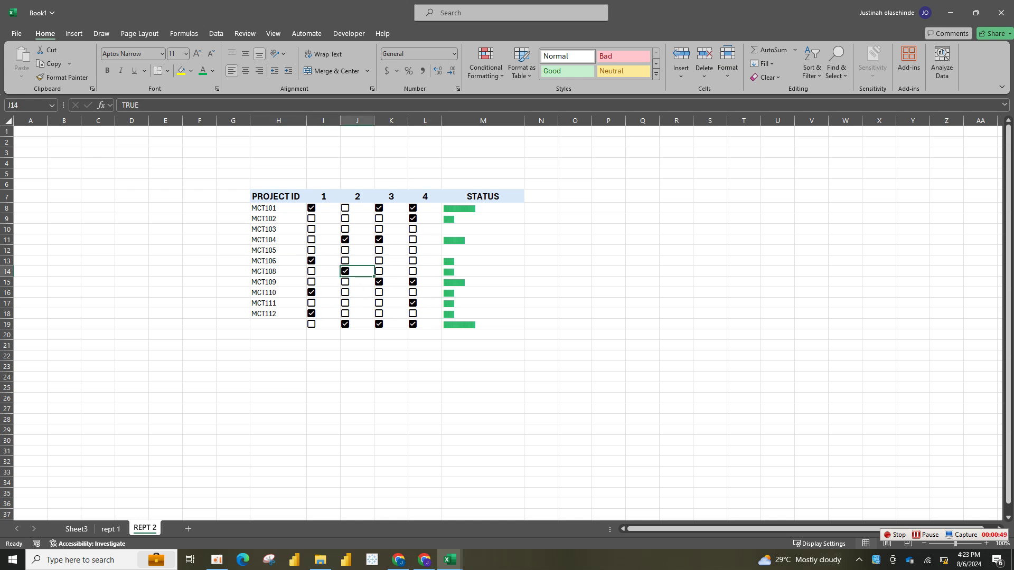
{"action": "left_click", "coordinate": [379, 272]}
{"action": "left_click", "coordinate": [413, 271]}
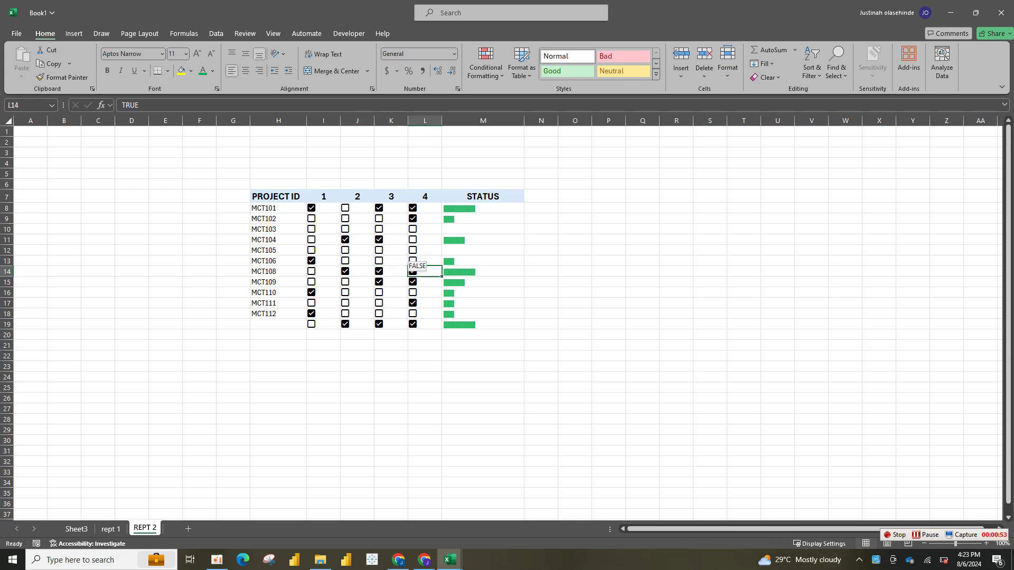
{"action": "left_click", "coordinate": [413, 250]}
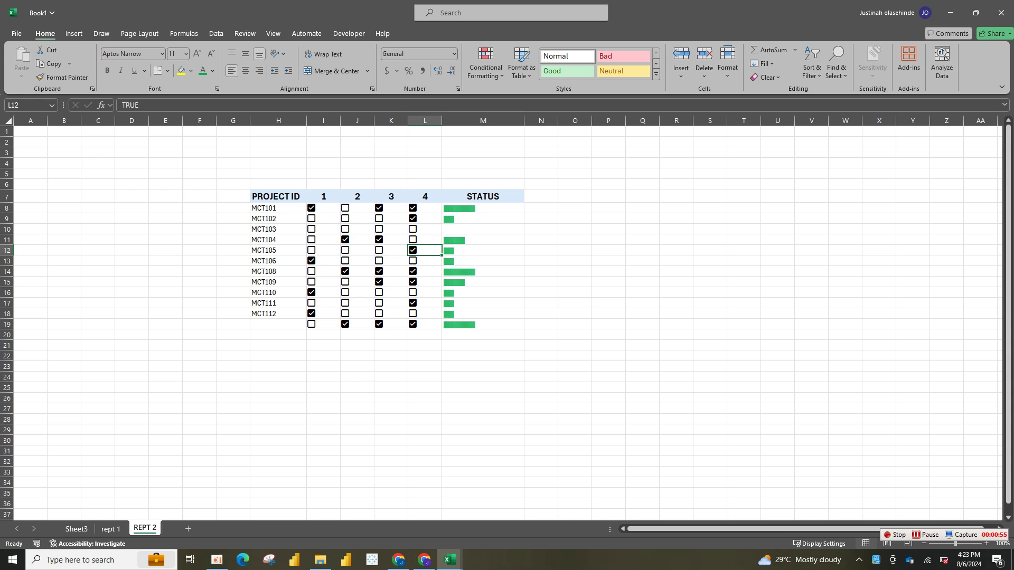
{"action": "left_click", "coordinate": [380, 250]}
{"action": "left_click", "coordinate": [379, 261]}
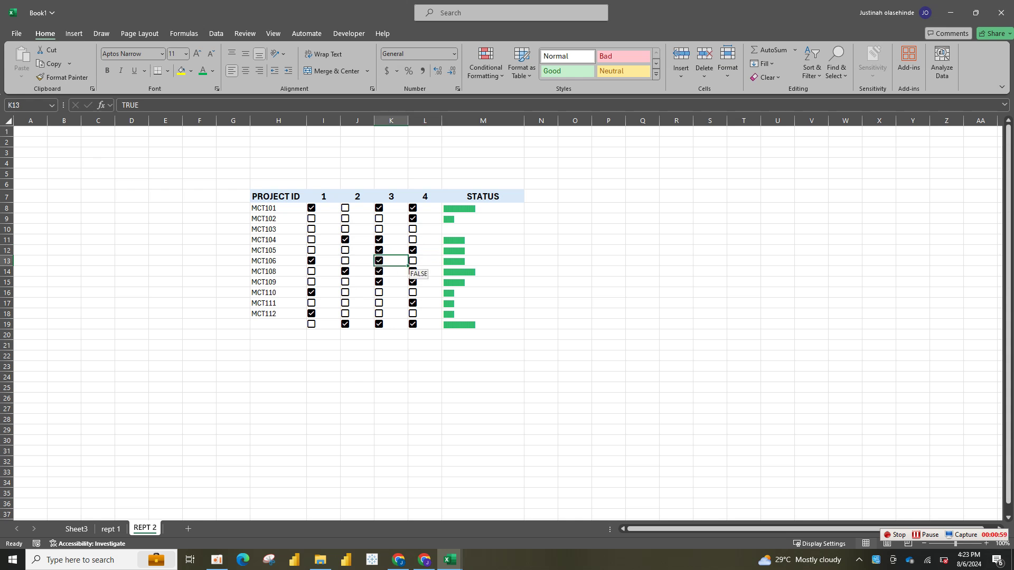